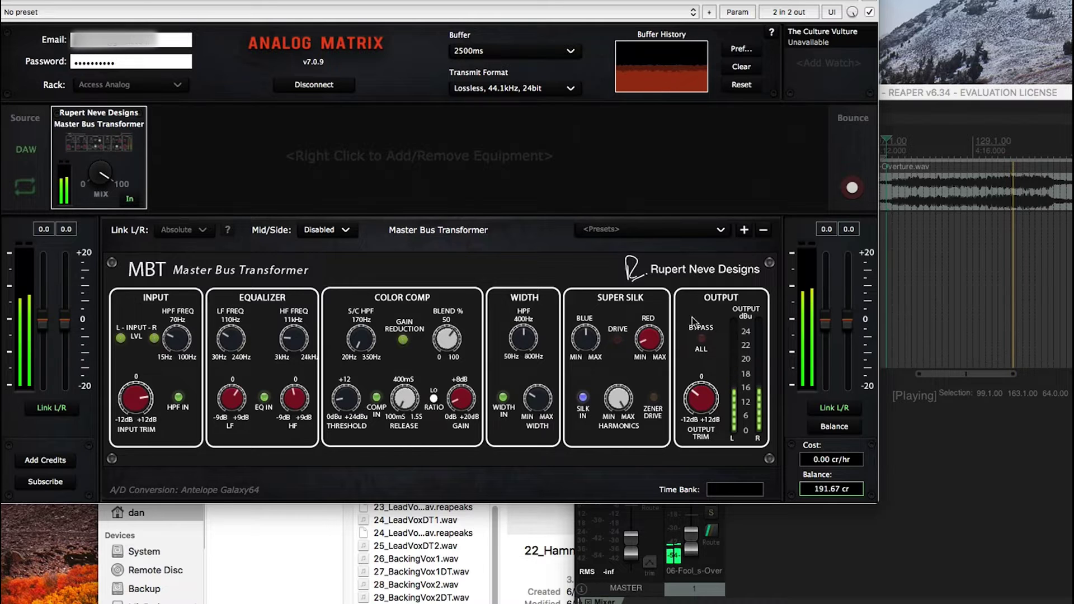
# Step: Stop REAPER playback and return the song to the start
pyautogui.press('space')
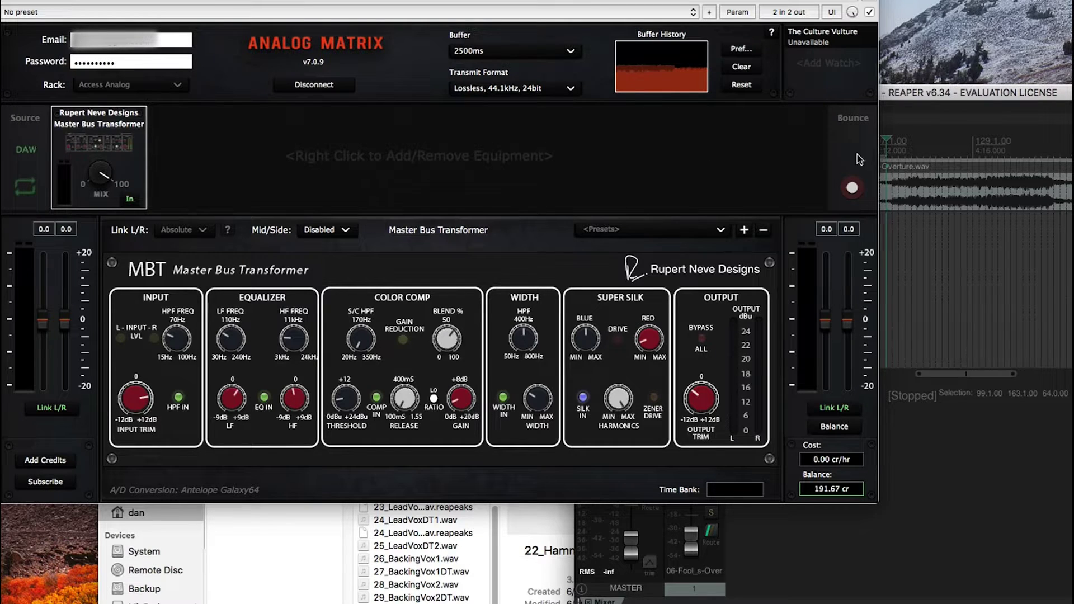
# Step: Load 22_Hammond.wav from the song stems folder into the Server Files channel 1 and 2 slots
pyautogui.click(27, 150)
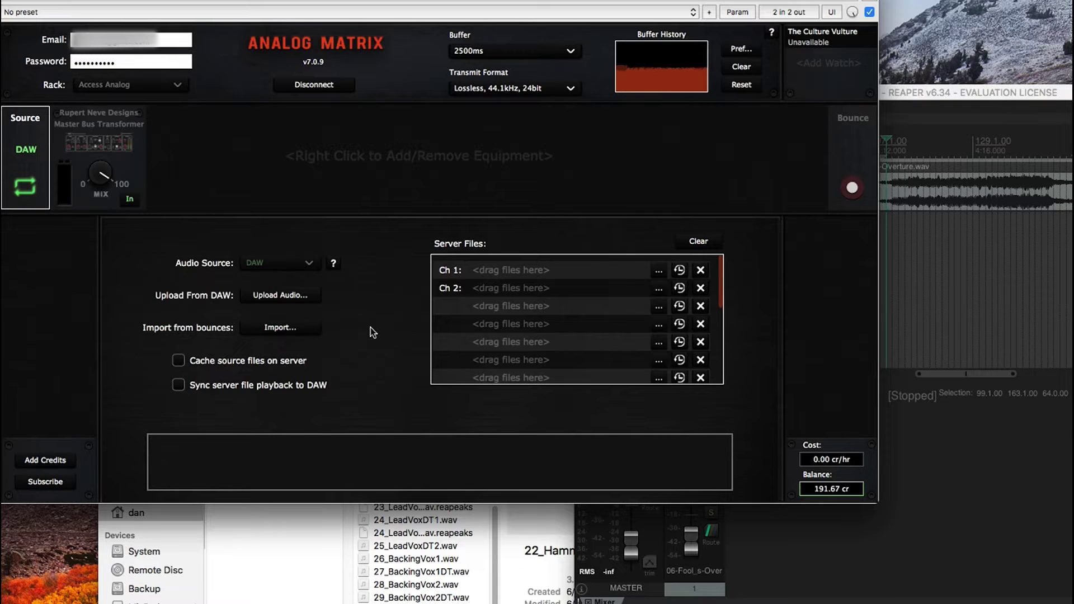
pyautogui.click(284, 548)
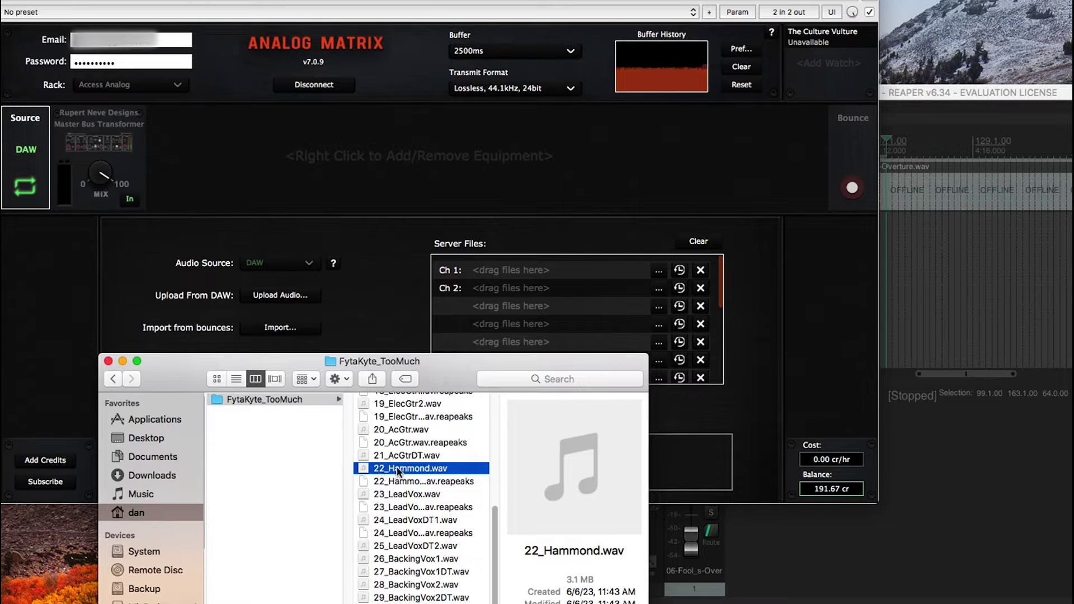
pyautogui.moveTo(399, 472); pyautogui.dragTo(546, 273)
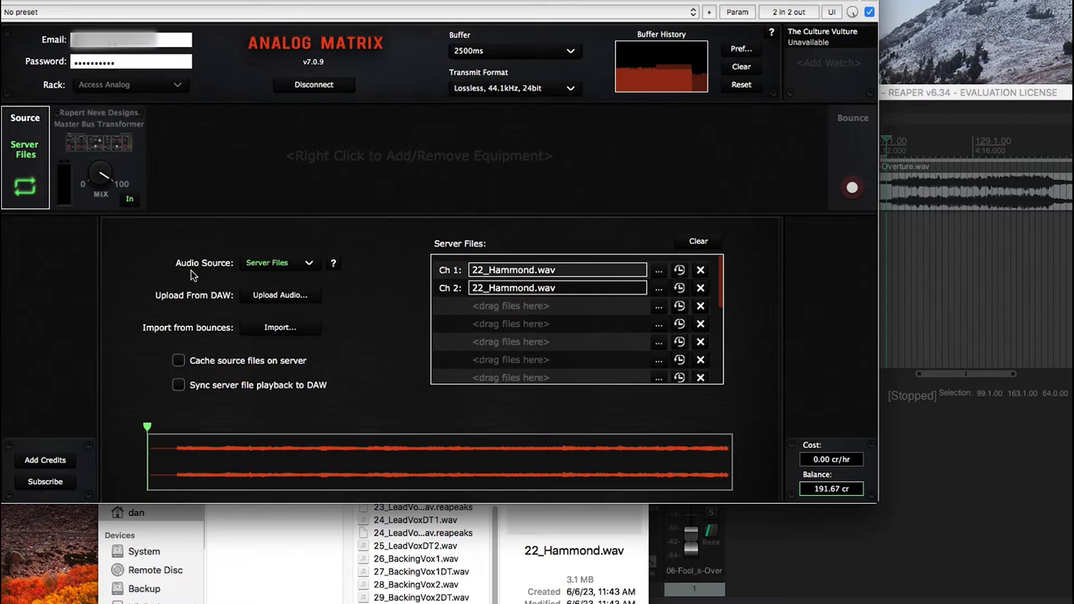
pyautogui.moveTo(261, 270)
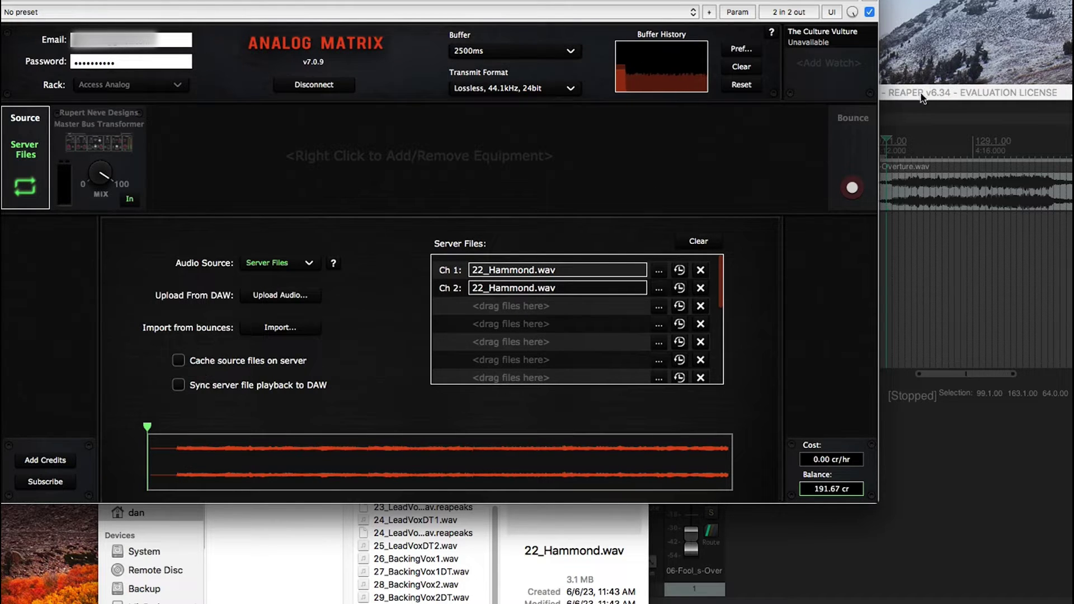
# Step: Start a server bounce of 22_Hammond.wav, checking the Master Bus Transformer panel while it runs
pyautogui.click(862, 141)
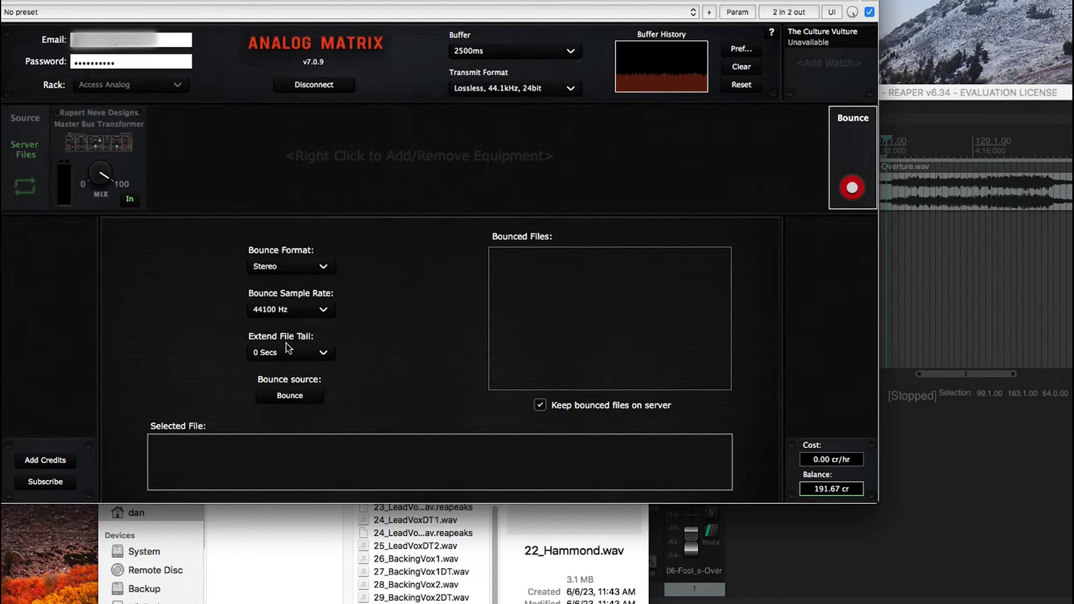
pyautogui.click(289, 397)
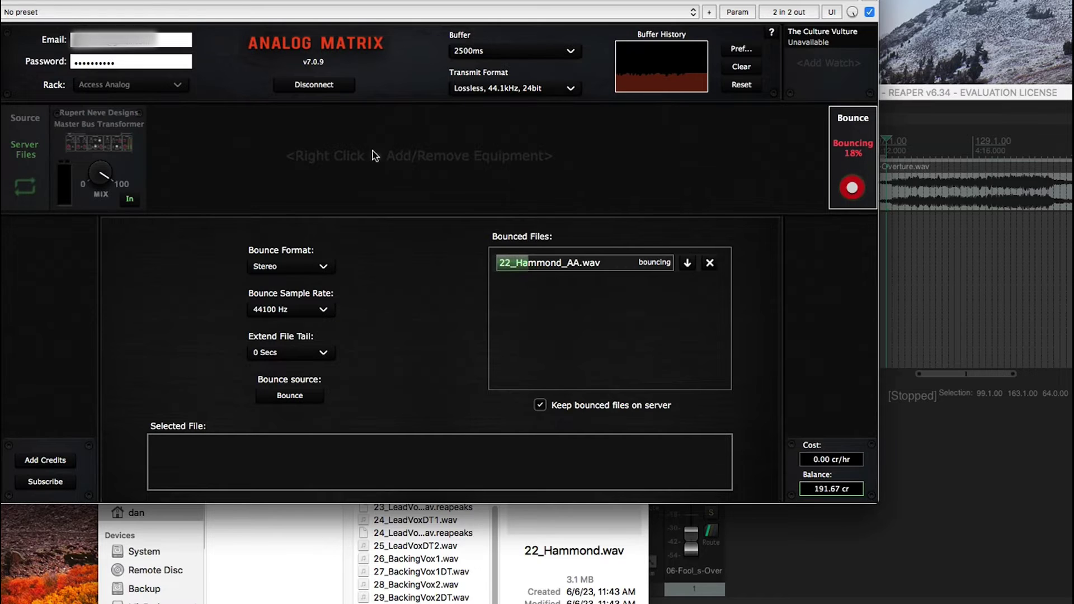
pyautogui.click(105, 127)
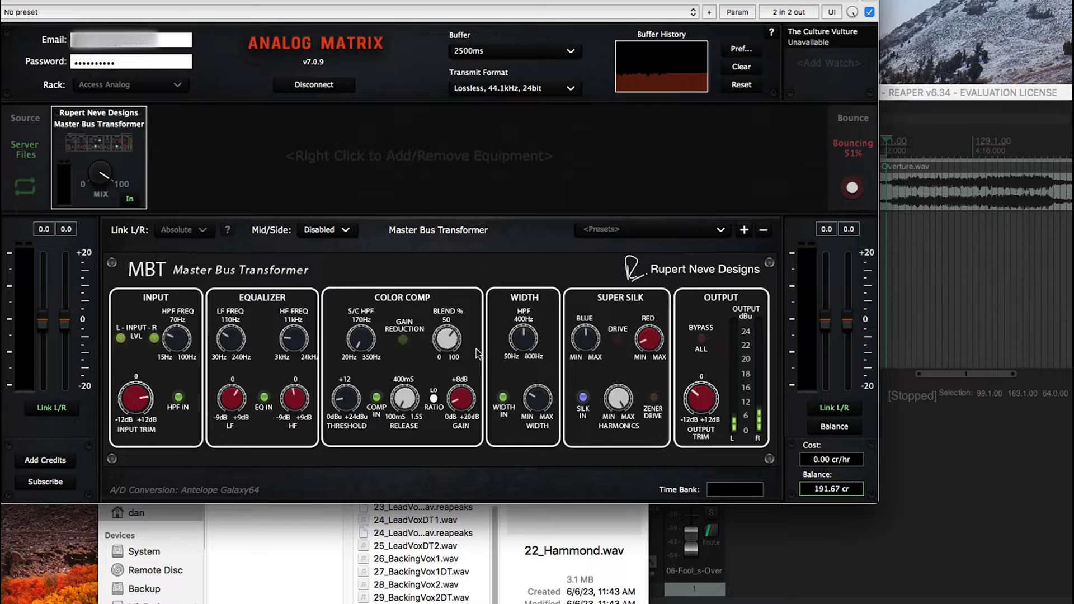
pyautogui.click(850, 176)
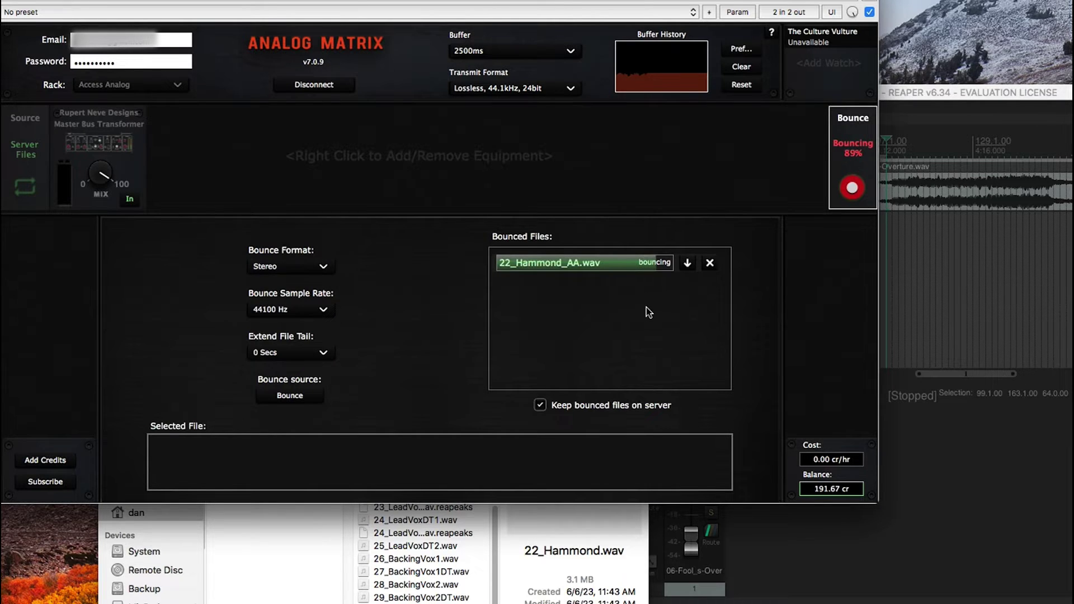
# Step: Download 22_Hammond_AA.wav to the Desktop, overwriting the existing copy
pyautogui.click(670, 267)
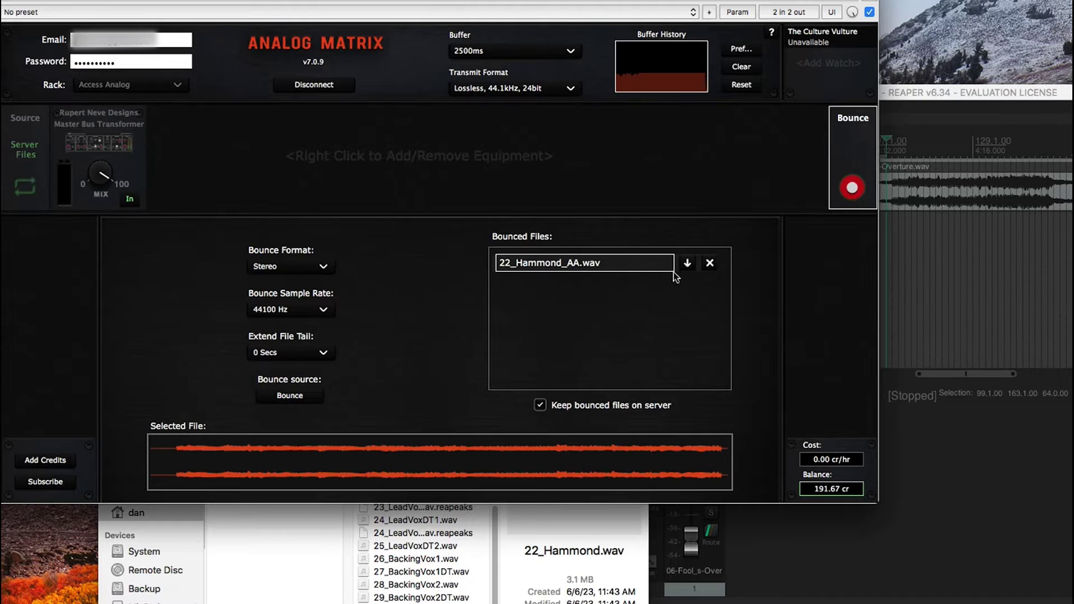
pyautogui.click(688, 264)
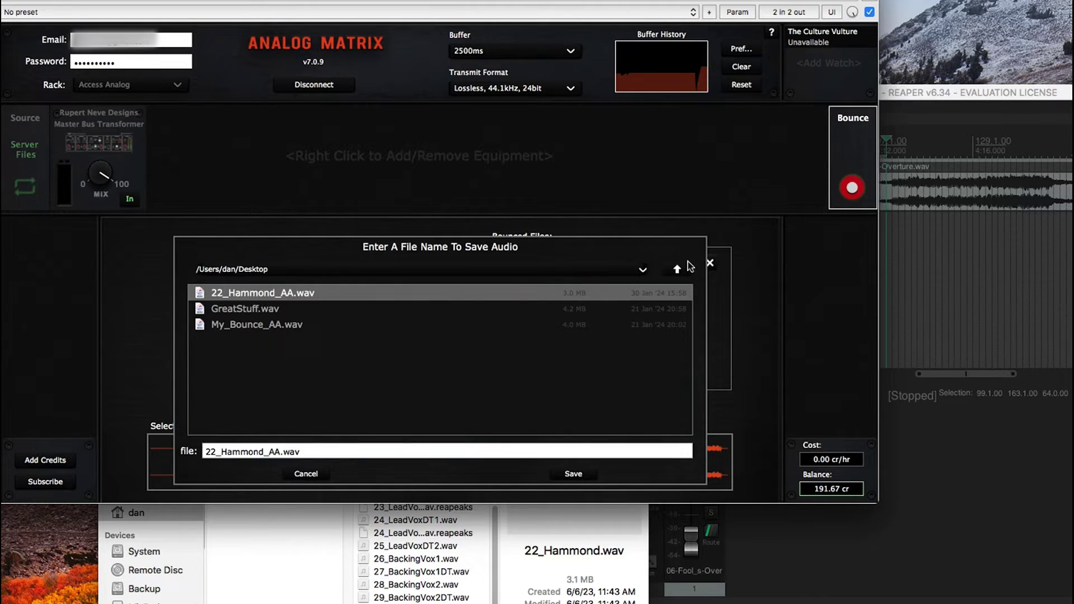
pyautogui.click(573, 475)
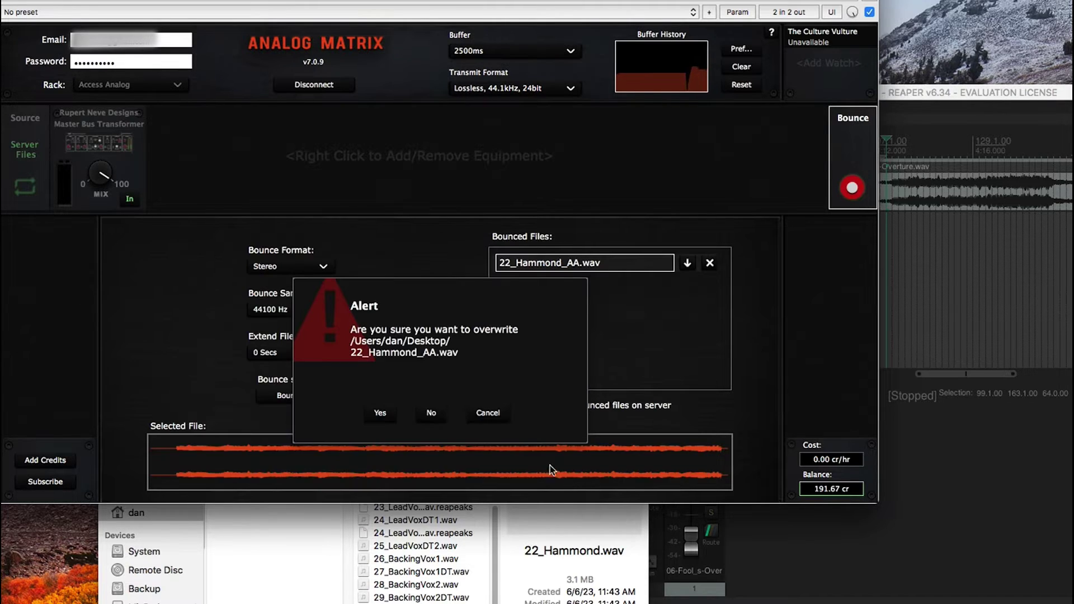
pyautogui.click(380, 414)
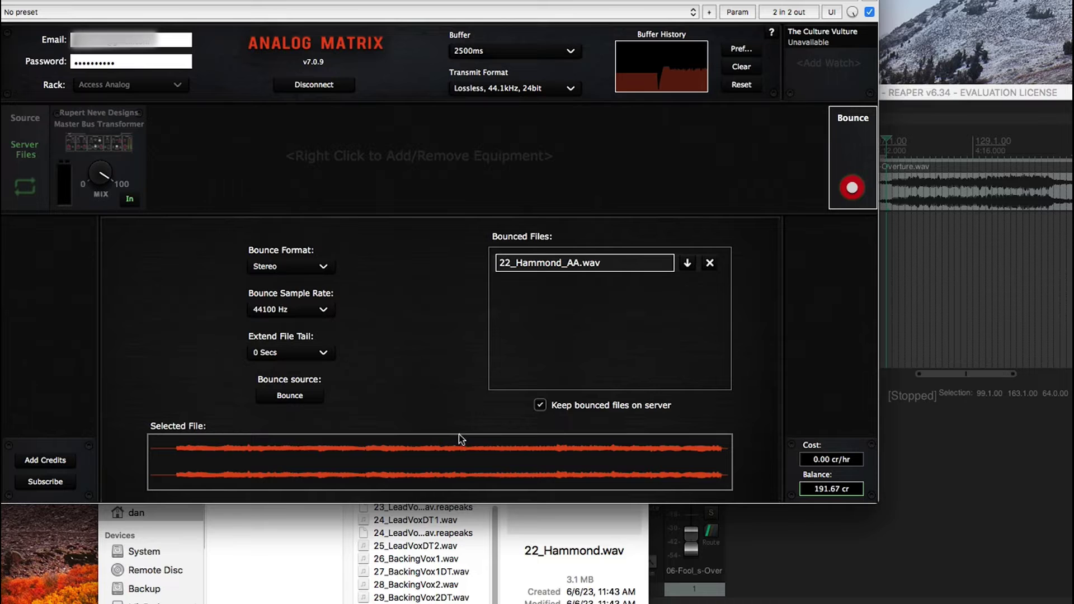
# Step: Look over the audio source and Master Bus Transformer panels
pyautogui.click(40, 147)
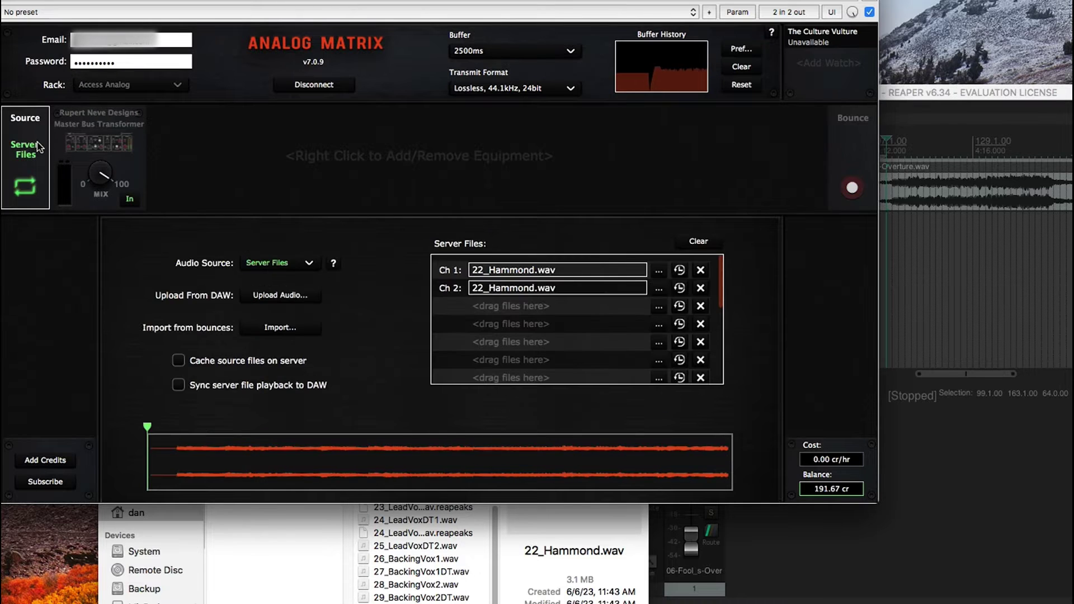
pyautogui.click(116, 136)
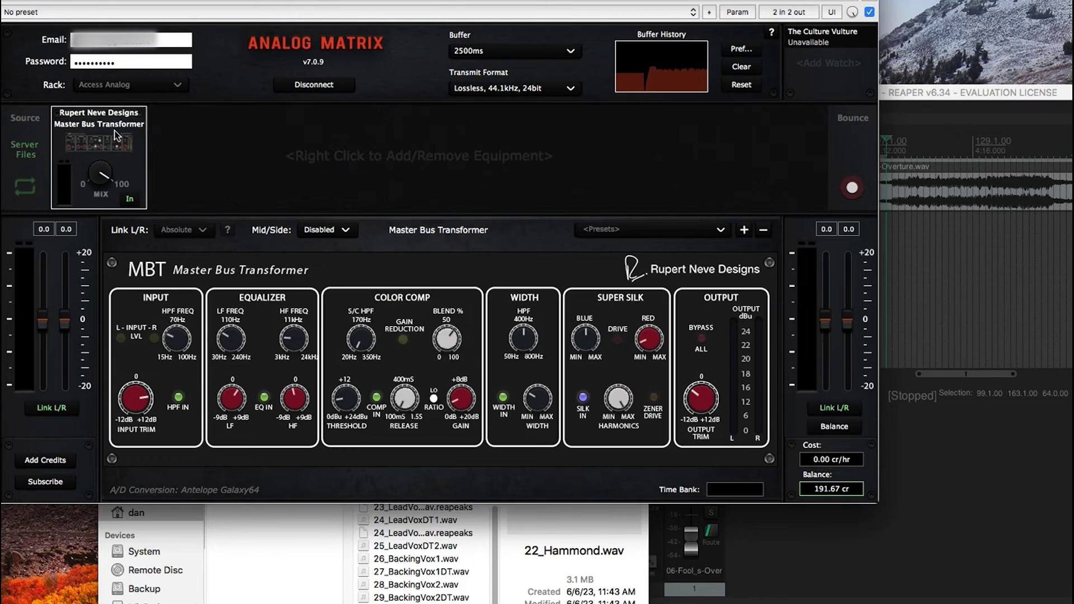
pyautogui.click(18, 140)
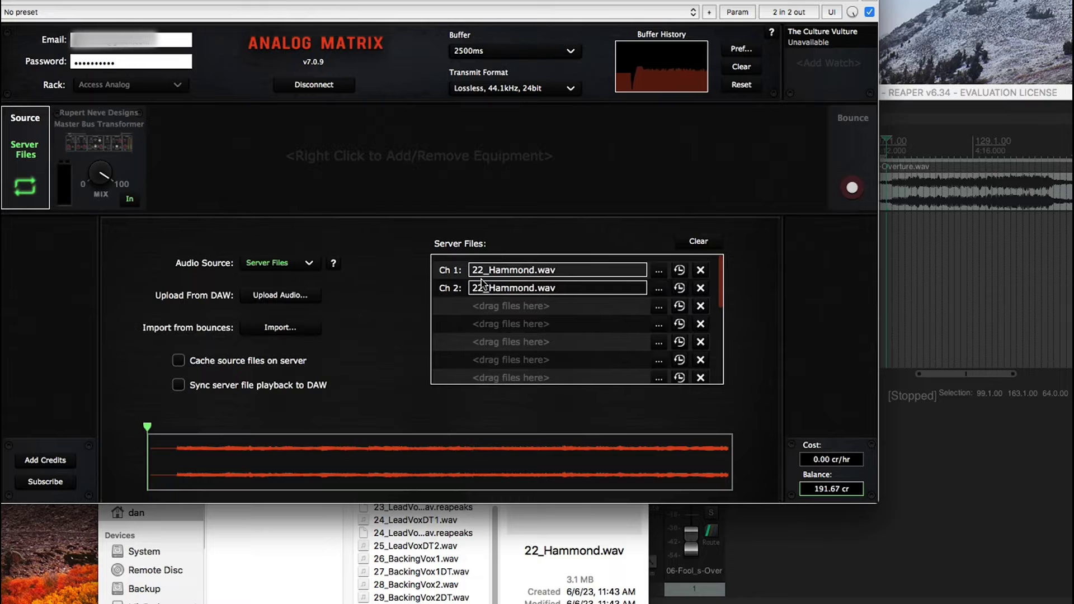
# Step: Download 22_Hammond_AA.wav to the Desktop again, overwriting the earlier copy, then show Source settings
pyautogui.click(856, 129)
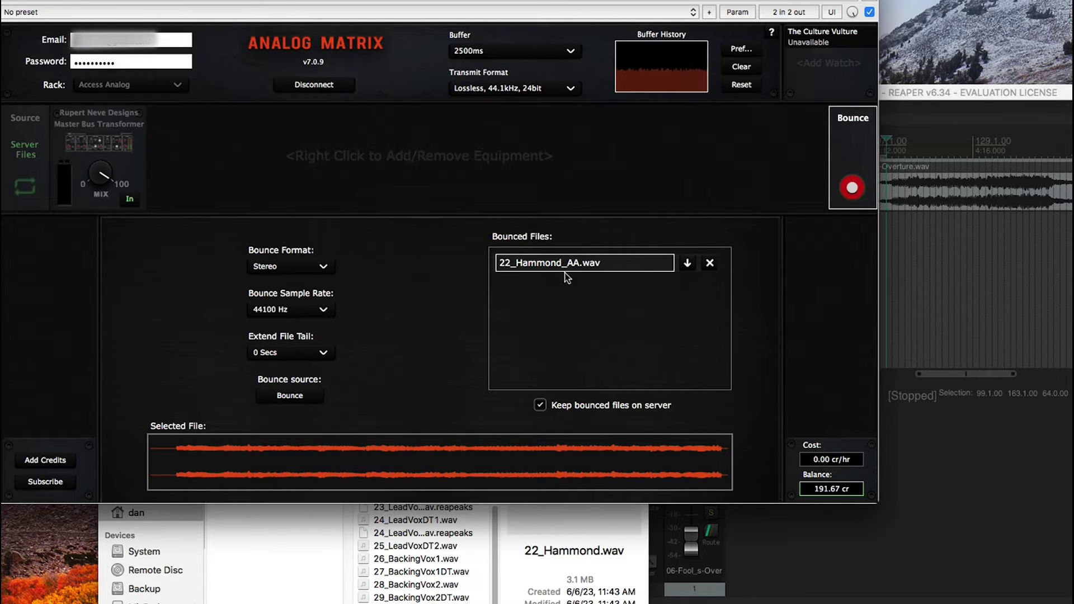
pyautogui.click(688, 263)
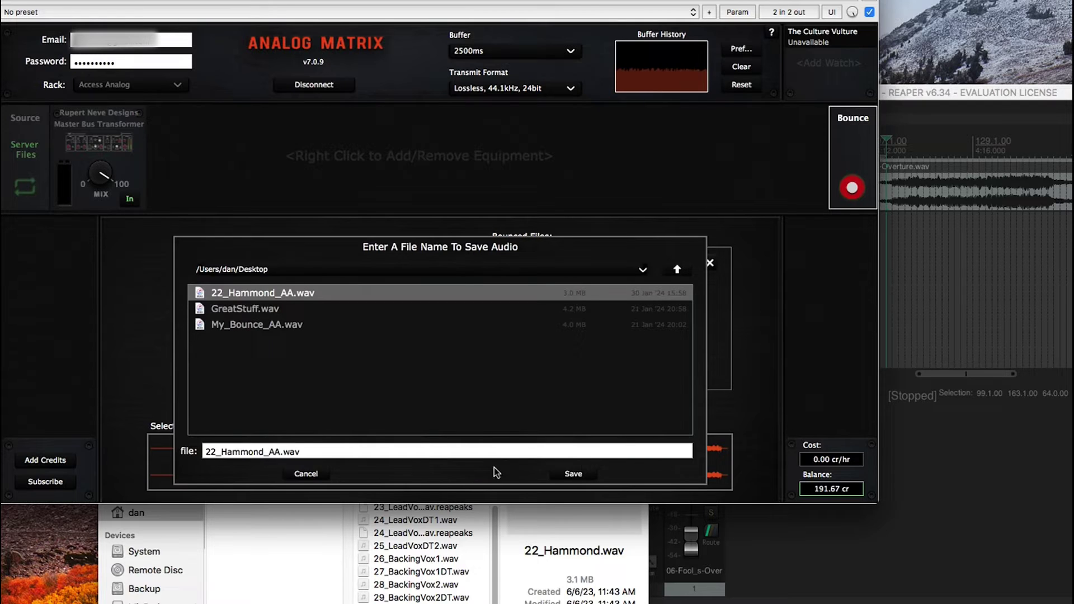
pyautogui.click(572, 475)
pyautogui.click(382, 415)
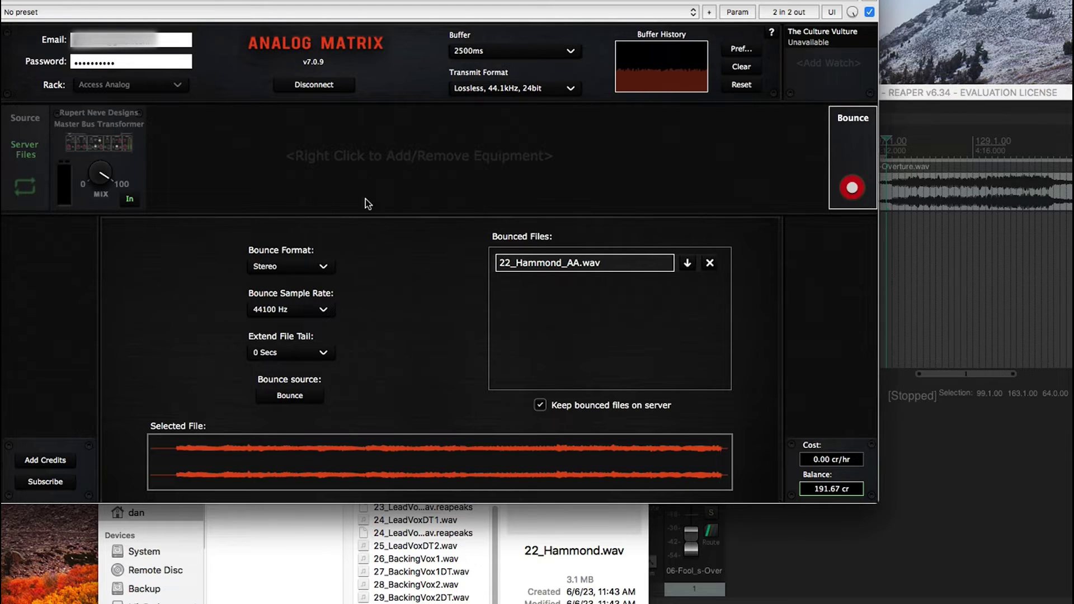
pyautogui.click(28, 141)
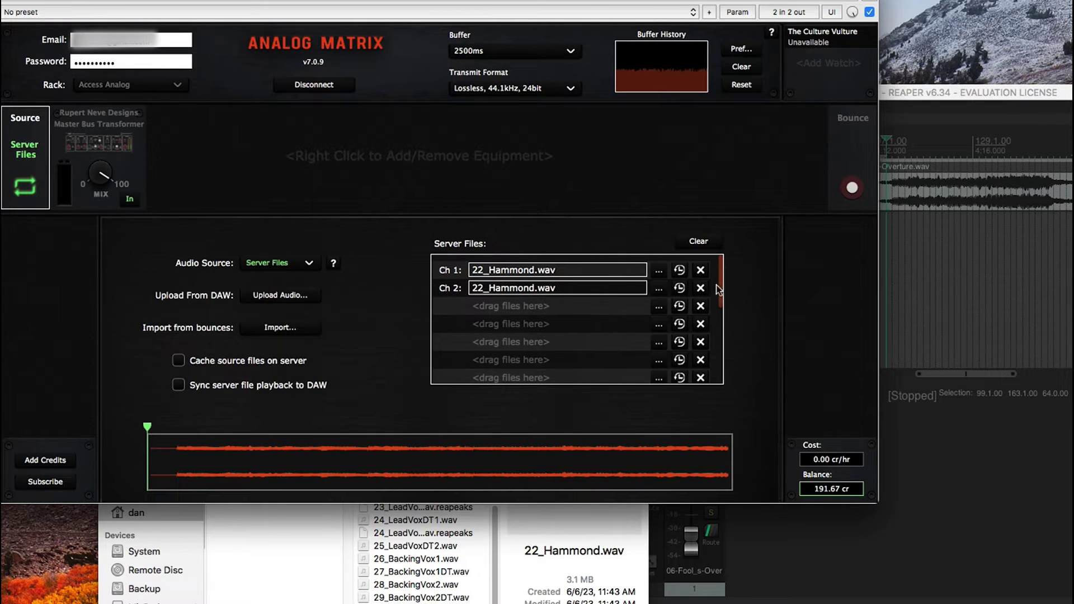
# Step: Clear the server files and drag 22_Hammond.wav from the stems folder back into Ch 1
pyautogui.click(701, 270)
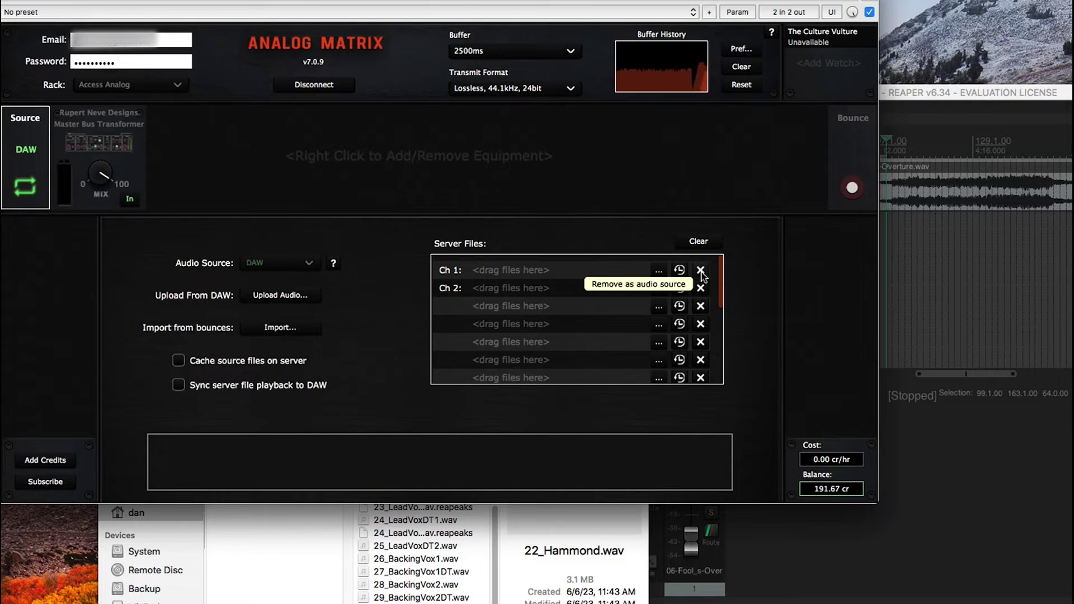
pyautogui.click(320, 576)
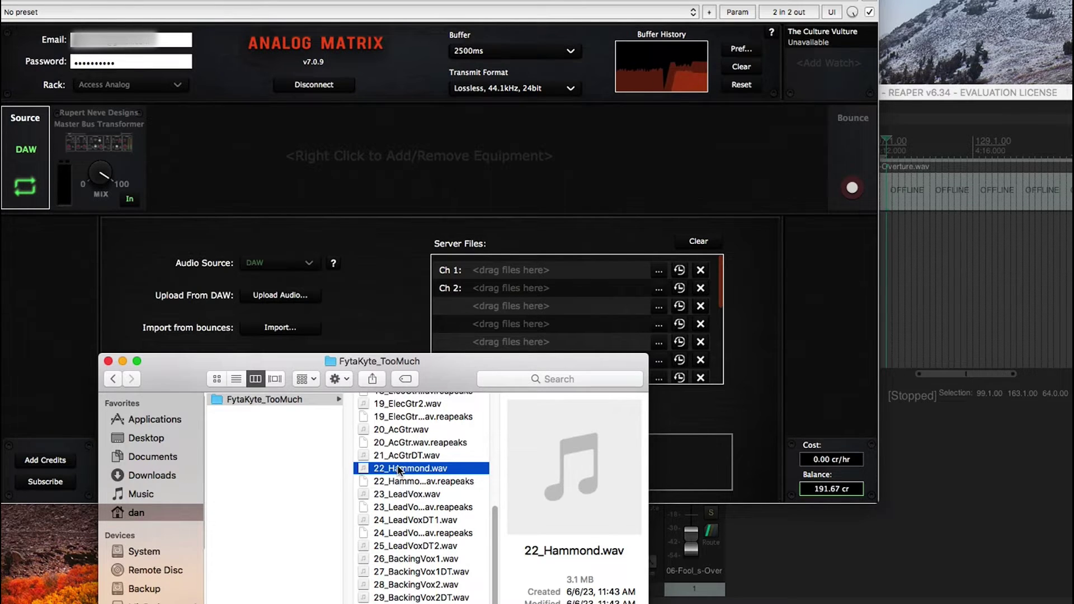
pyautogui.moveTo(399, 470); pyautogui.dragTo(563, 275)
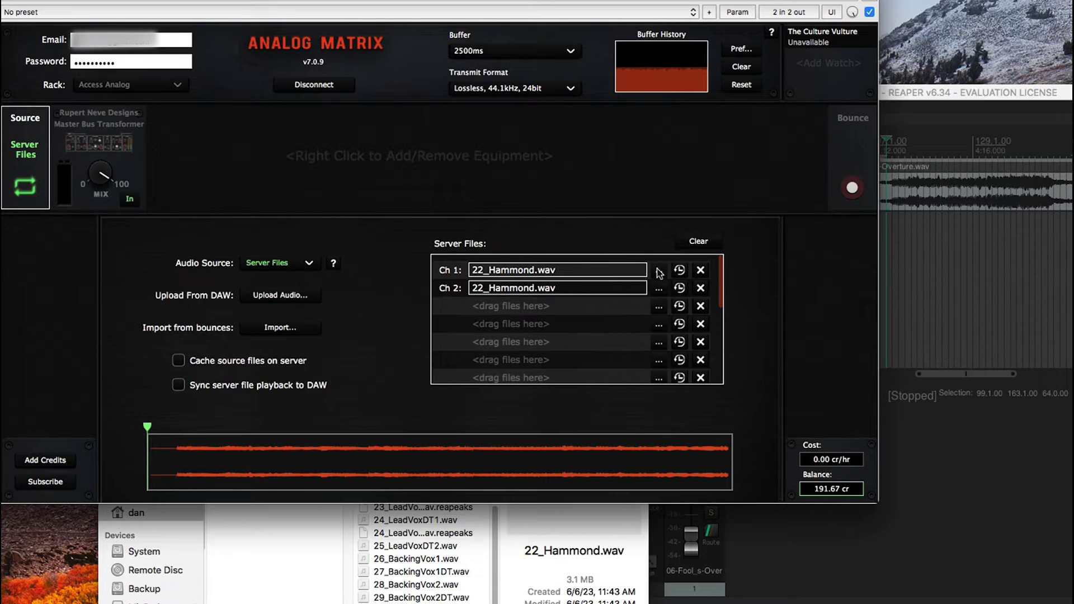
# Step: Clear the server files and load 12_Overheads.wav into both channels through the Ch 1 file browser
pyautogui.click(701, 270)
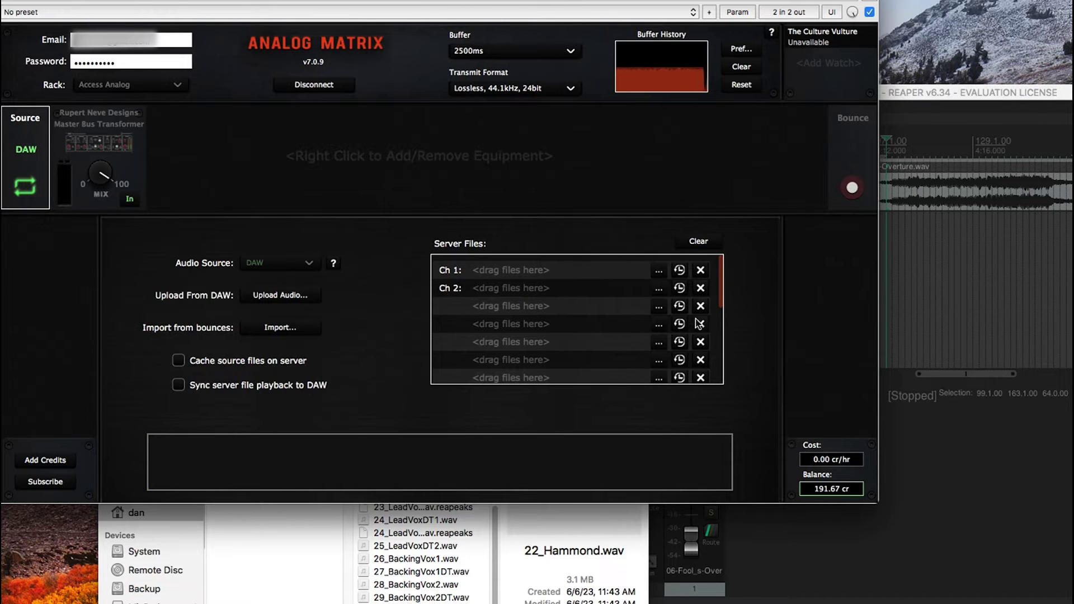
pyautogui.click(659, 276)
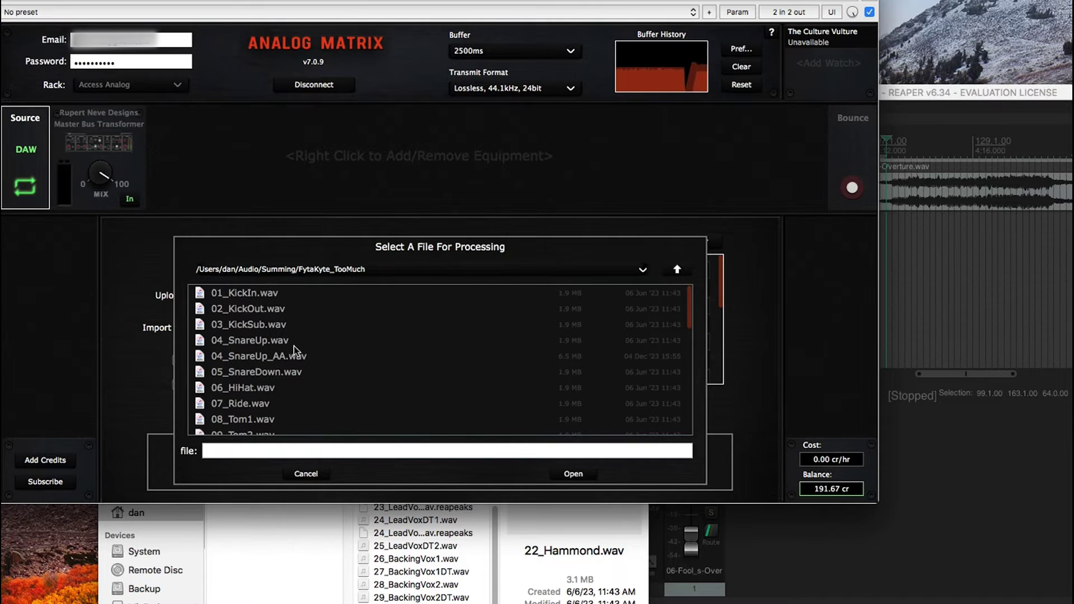
pyautogui.scroll(-3, 261, 369)
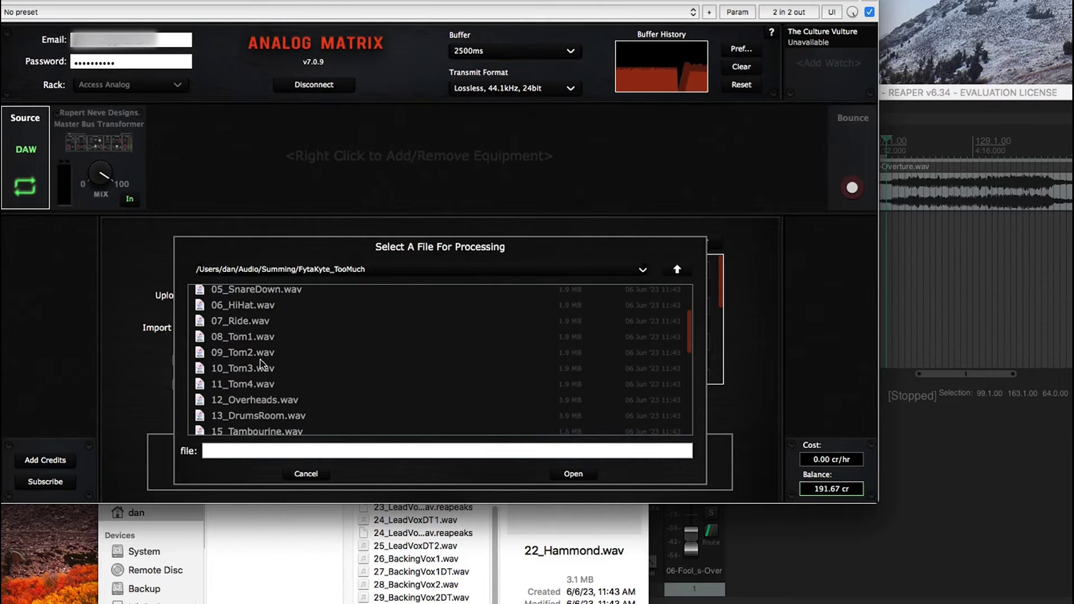
pyautogui.click(258, 399)
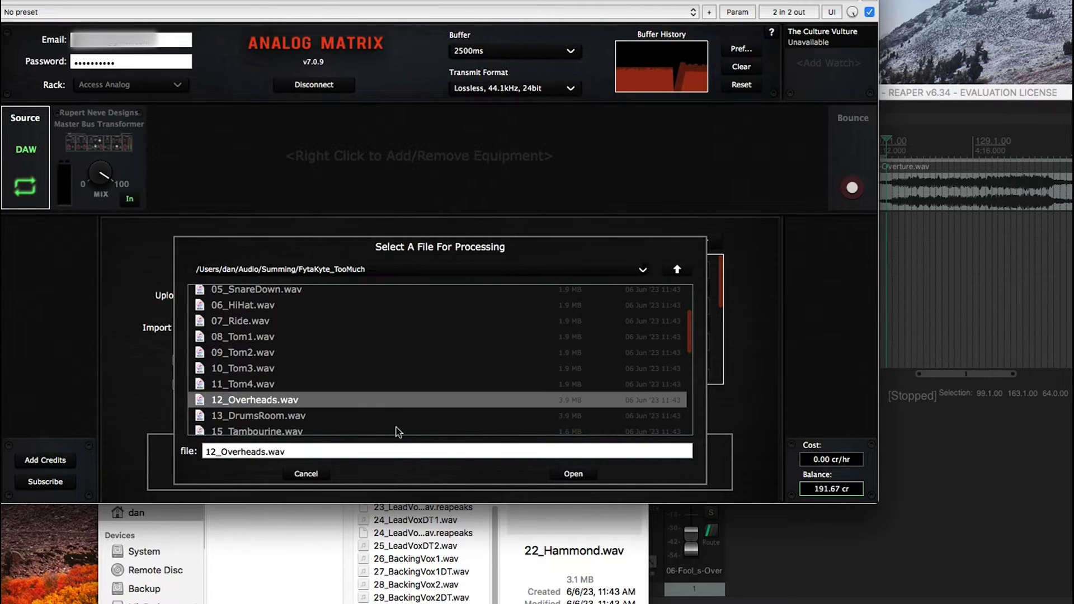
pyautogui.click(568, 475)
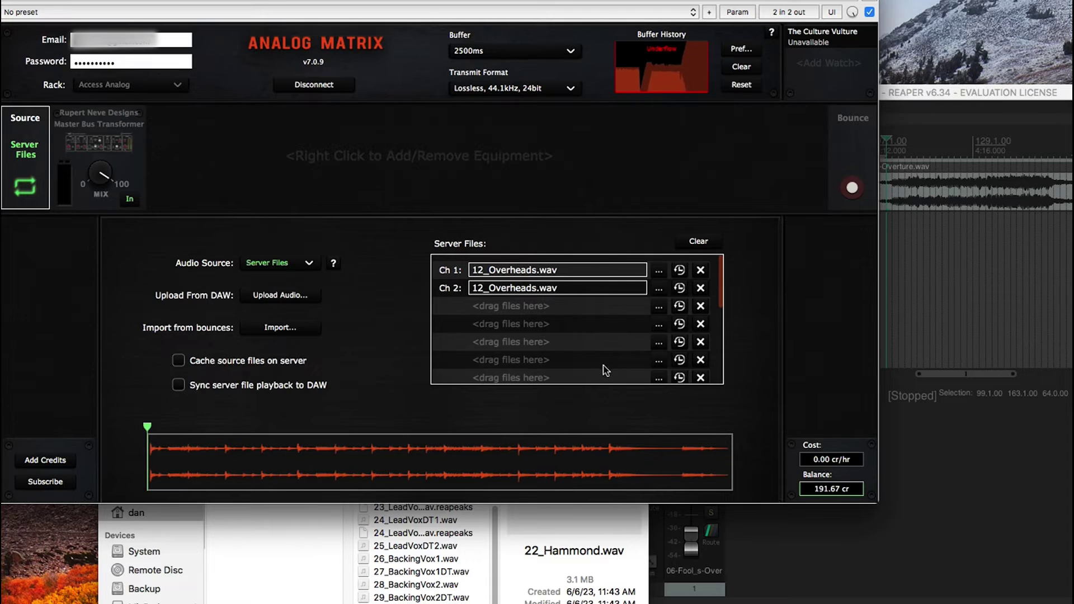
# Step: Replace 12_Overheads.wav with 22_Hammond.wav from the Ch 1 recent-files list, then review the list again
pyautogui.click(702, 272)
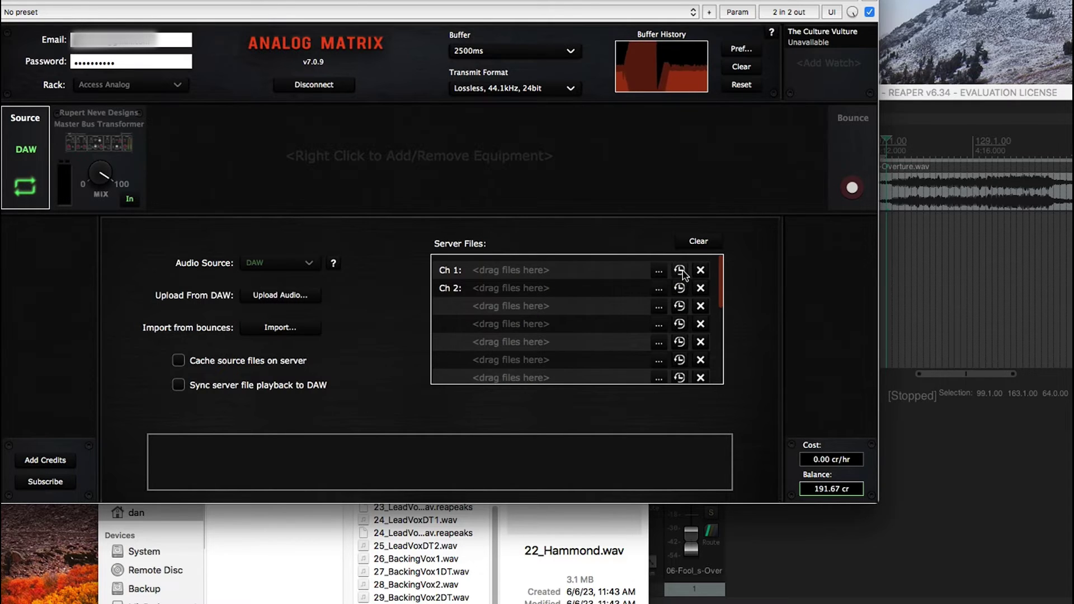
pyautogui.click(681, 271)
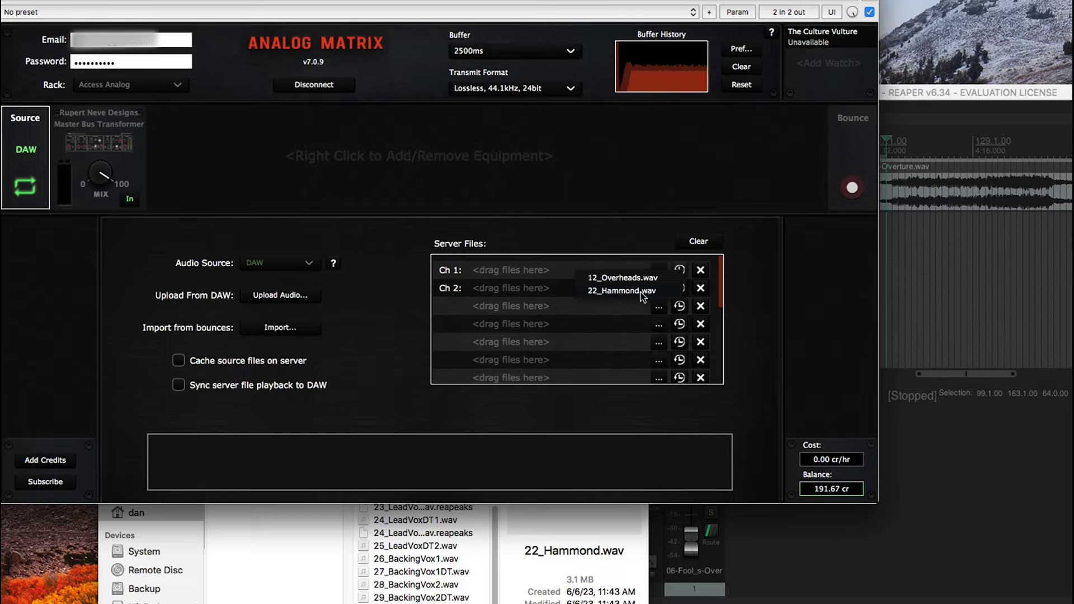
pyautogui.click(615, 291)
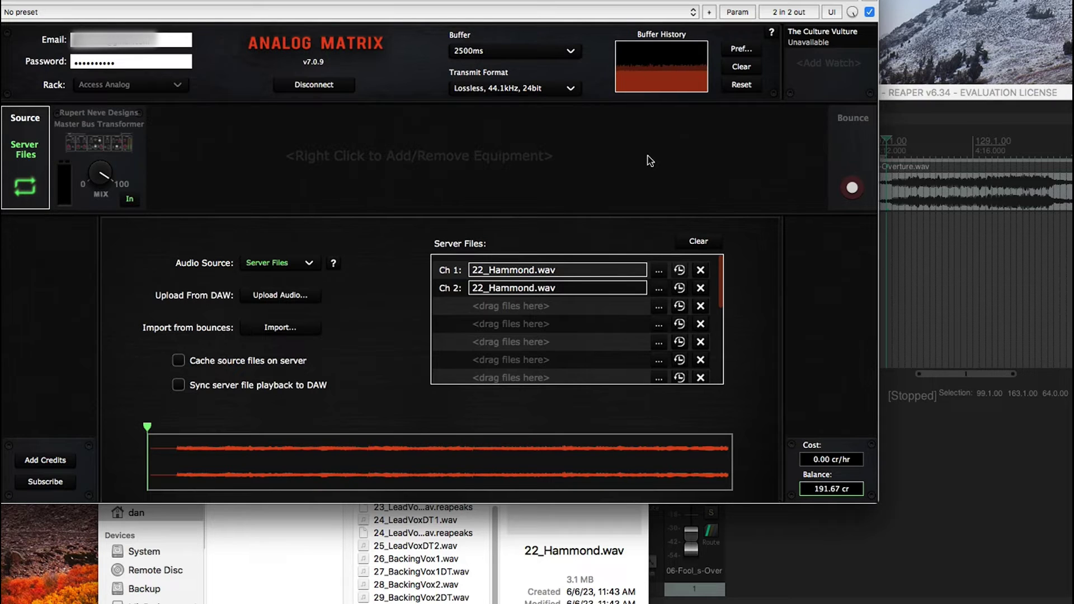
pyautogui.click(682, 272)
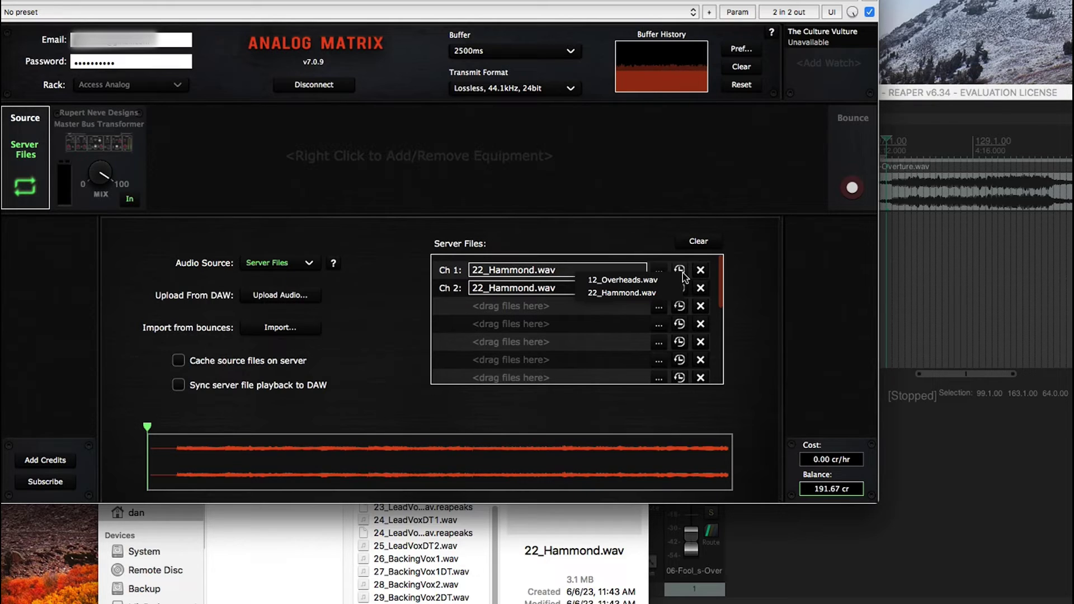
pyautogui.click(629, 233)
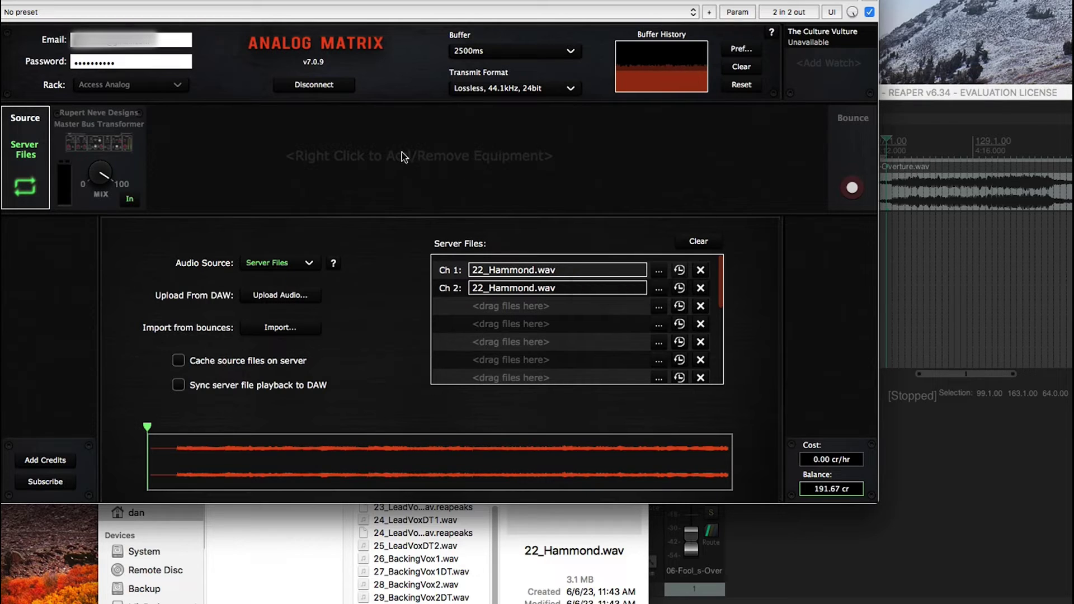
pyautogui.click(309, 265)
pyautogui.click(268, 282)
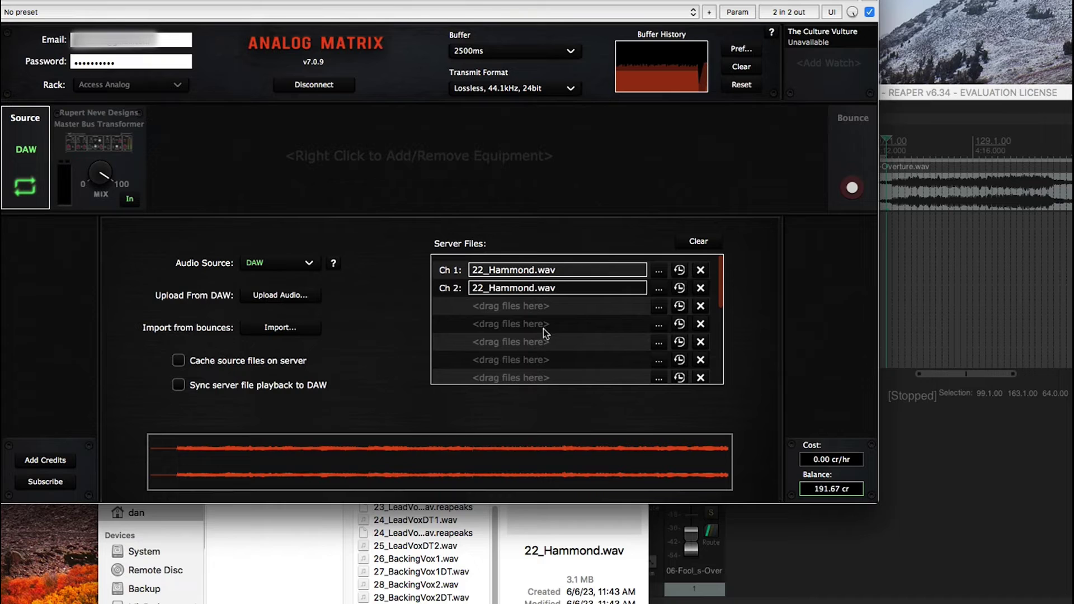
pyautogui.click(928, 499)
pyautogui.press('space')
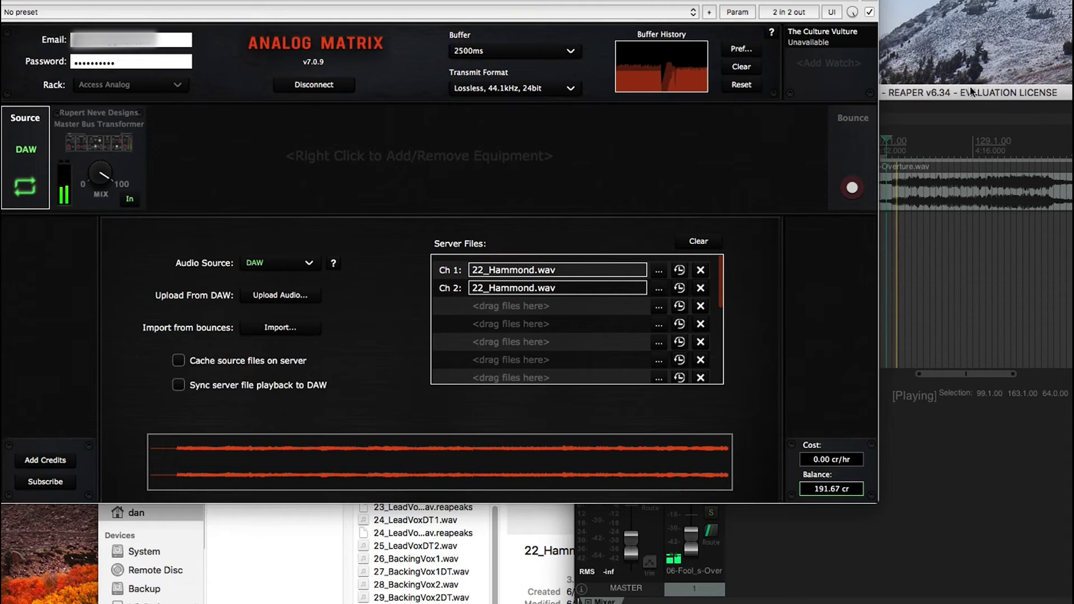
pyautogui.click(100, 119)
pyautogui.click(1010, 492)
pyautogui.press('space')
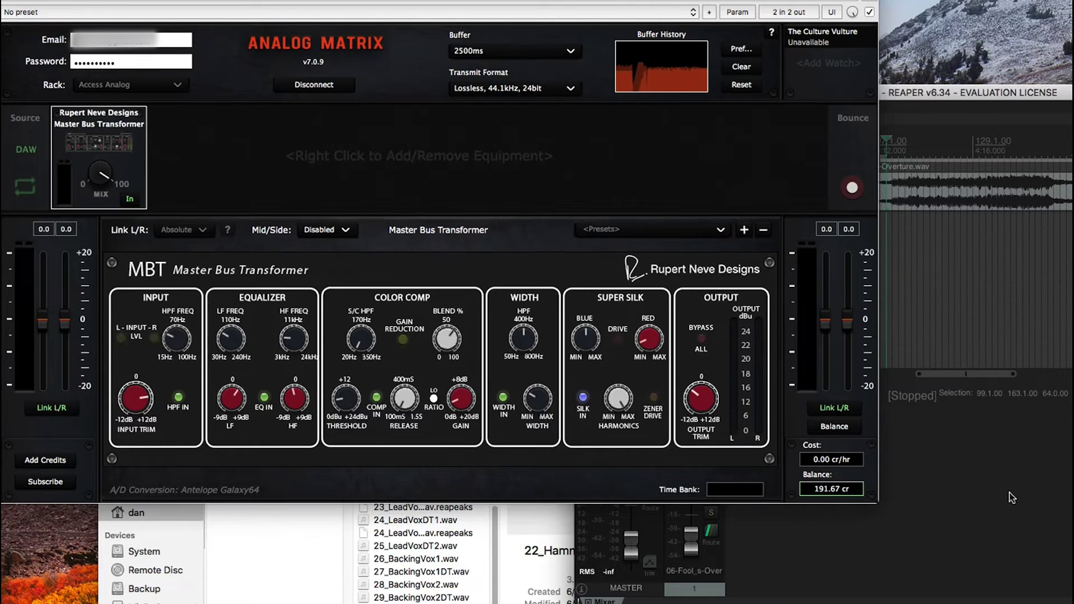
pyautogui.press('space')
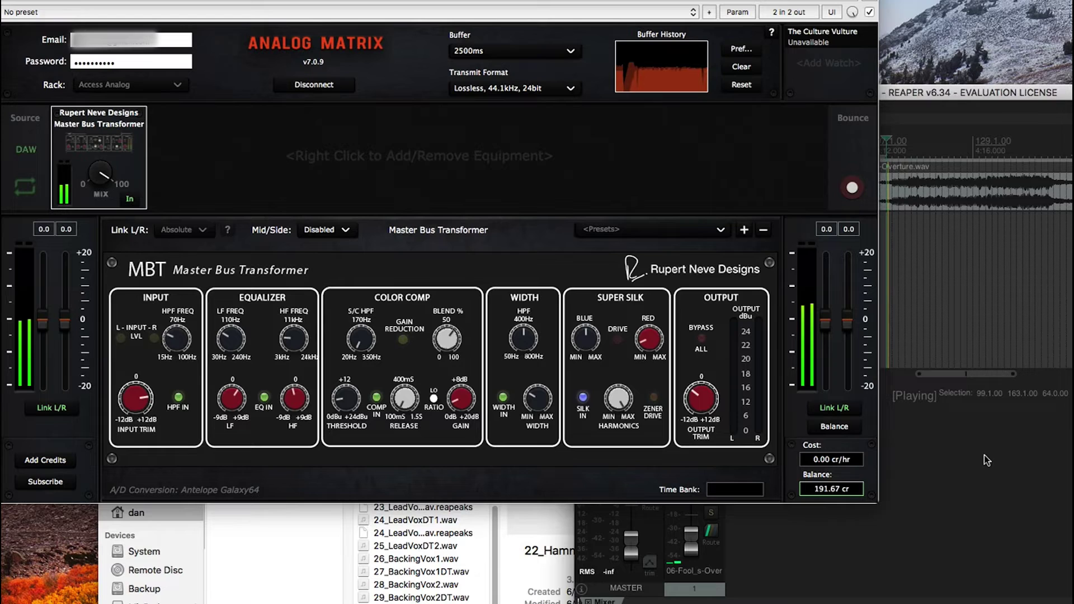
pyautogui.press('space')
pyautogui.click(22, 144)
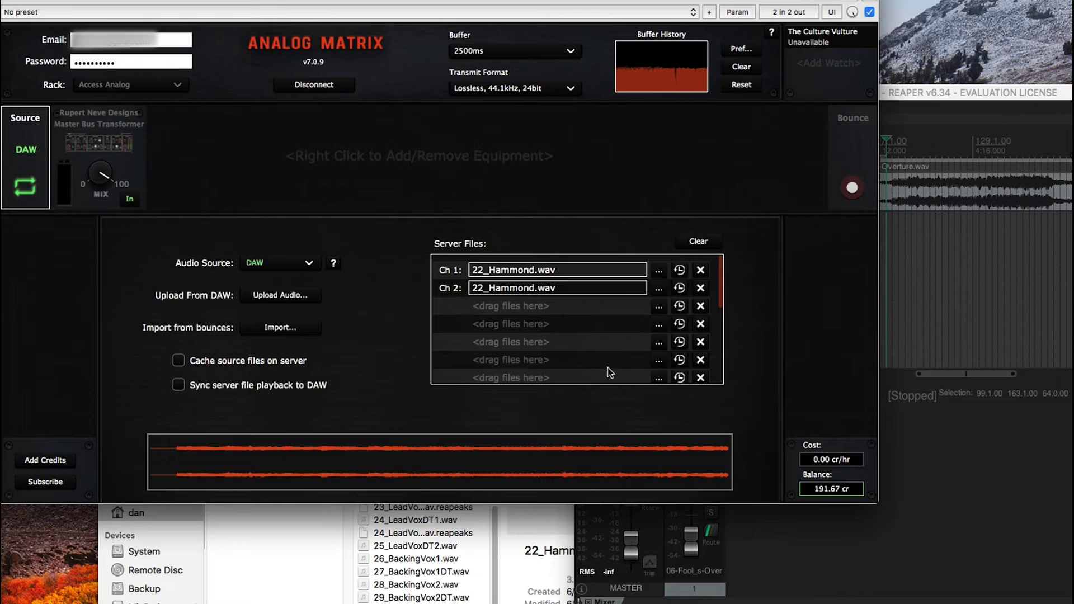
pyautogui.click(309, 267)
pyautogui.click(293, 299)
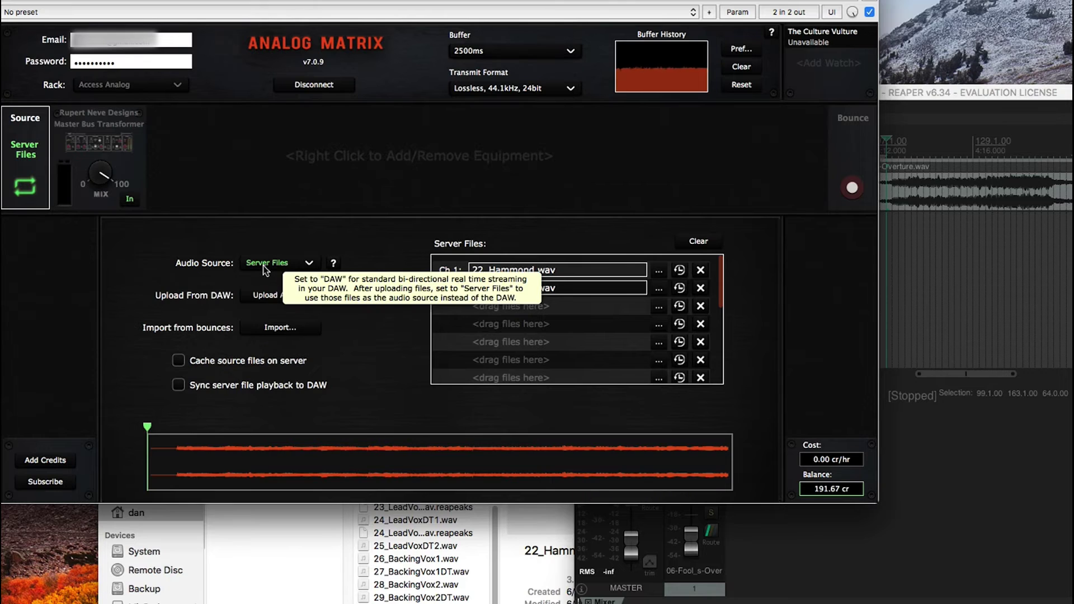
pyautogui.click(701, 270)
pyautogui.click(489, 584)
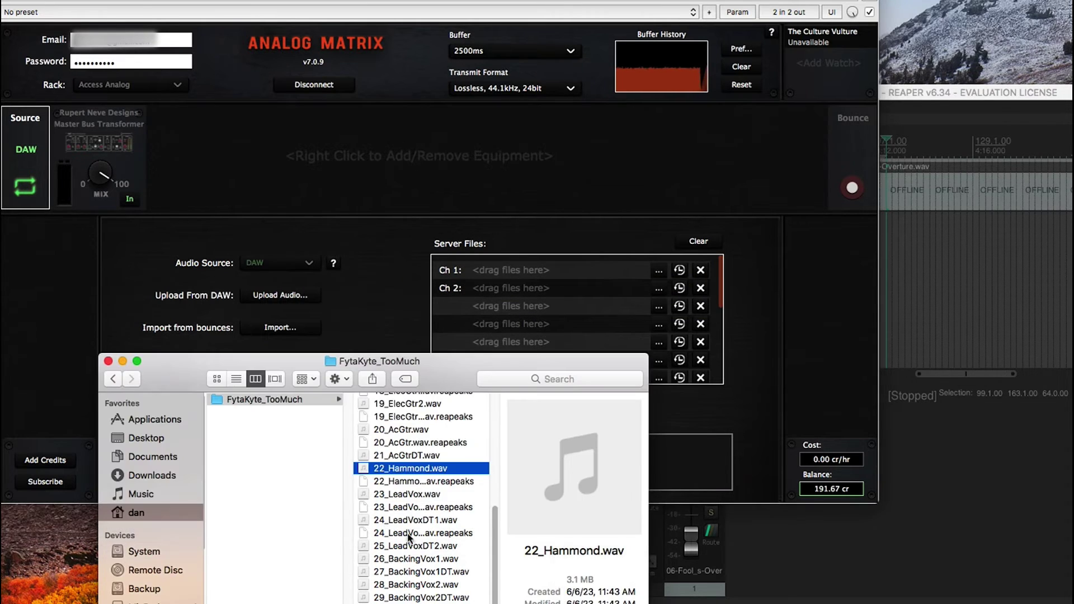
pyautogui.moveTo(403, 469); pyautogui.dragTo(529, 272)
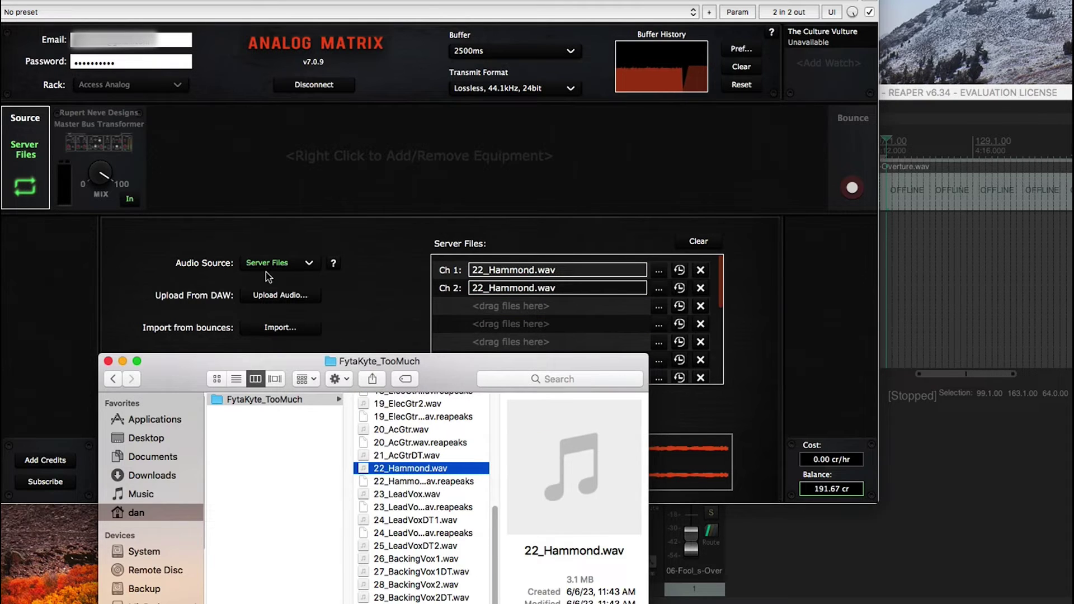
pyautogui.click(334, 157)
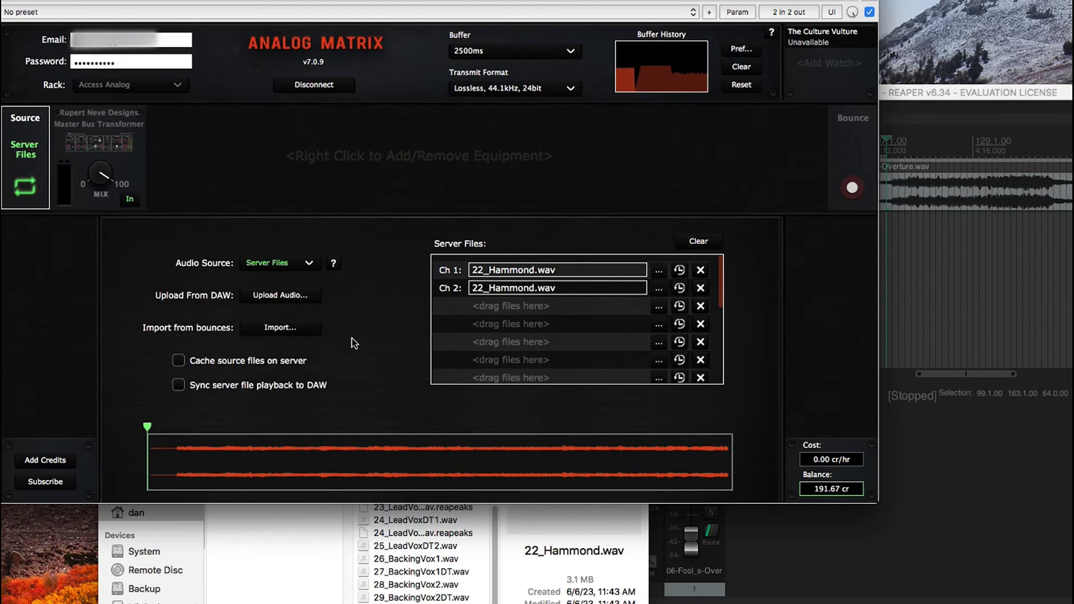
pyautogui.click(180, 363)
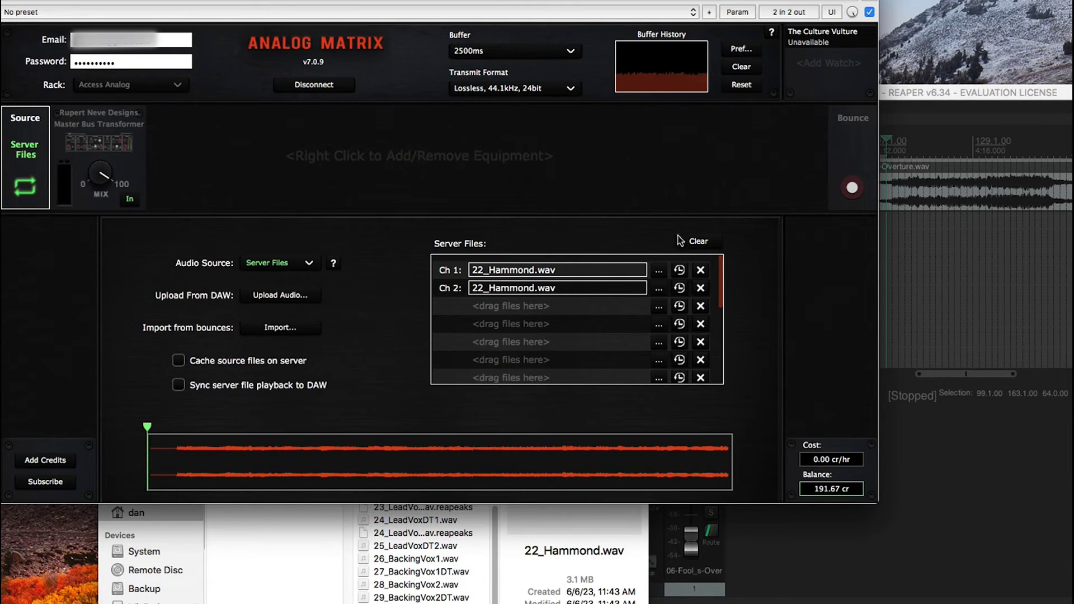
# Step: Open the bounce settings, glance at the Bounce Format choices, and switch back to Source
pyautogui.click(845, 137)
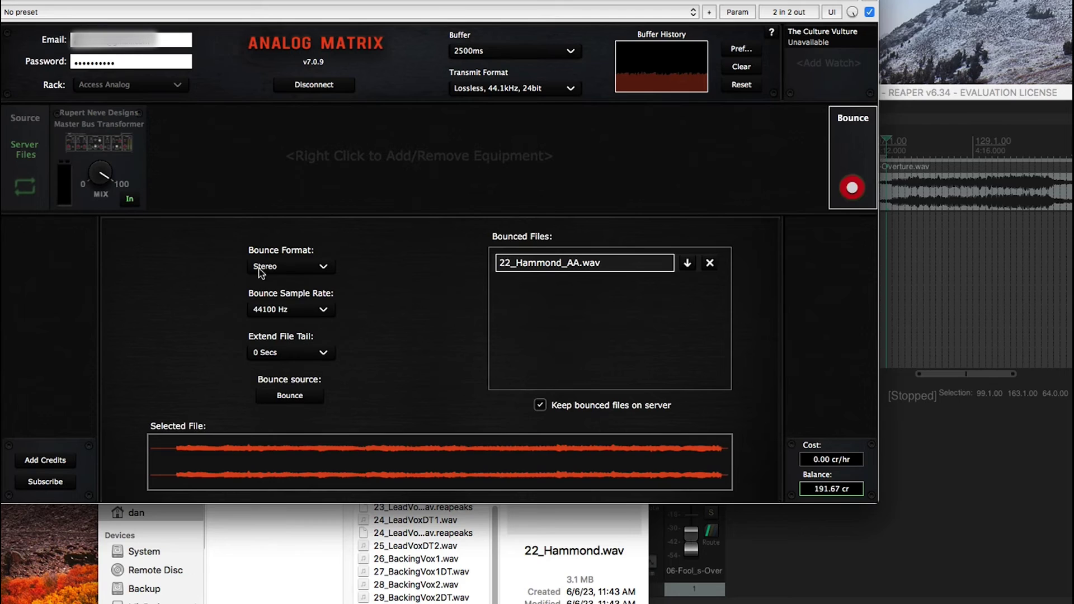
pyautogui.click(322, 268)
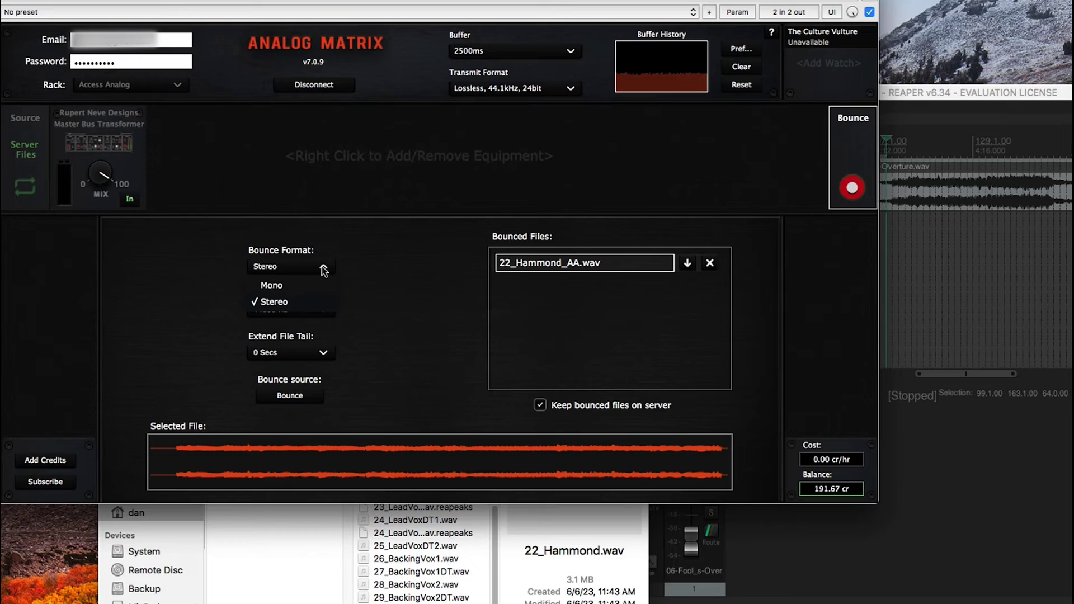
pyautogui.click(22, 146)
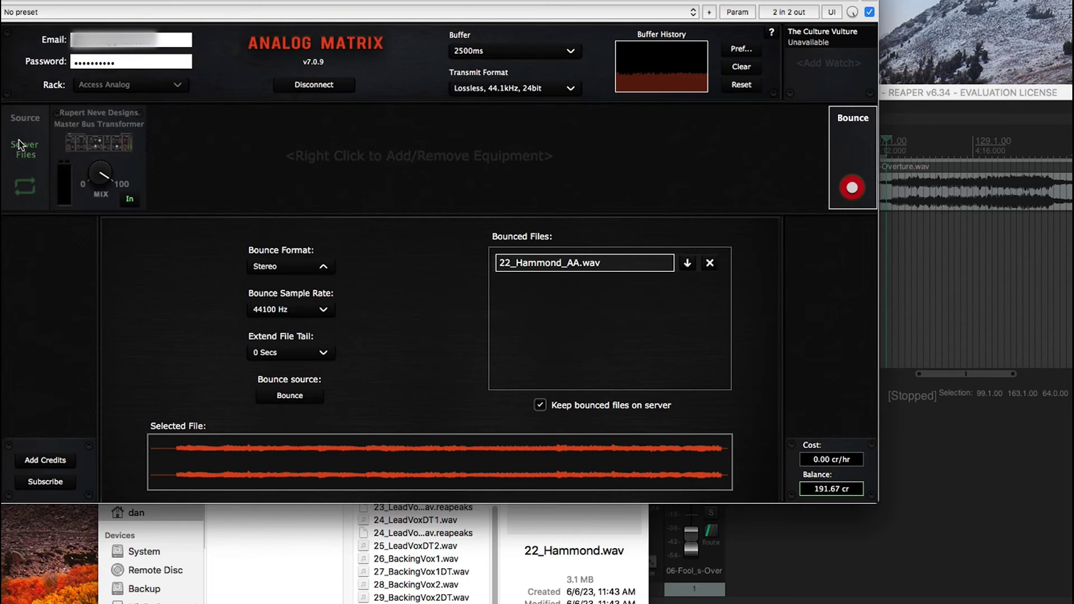
pyautogui.click(23, 148)
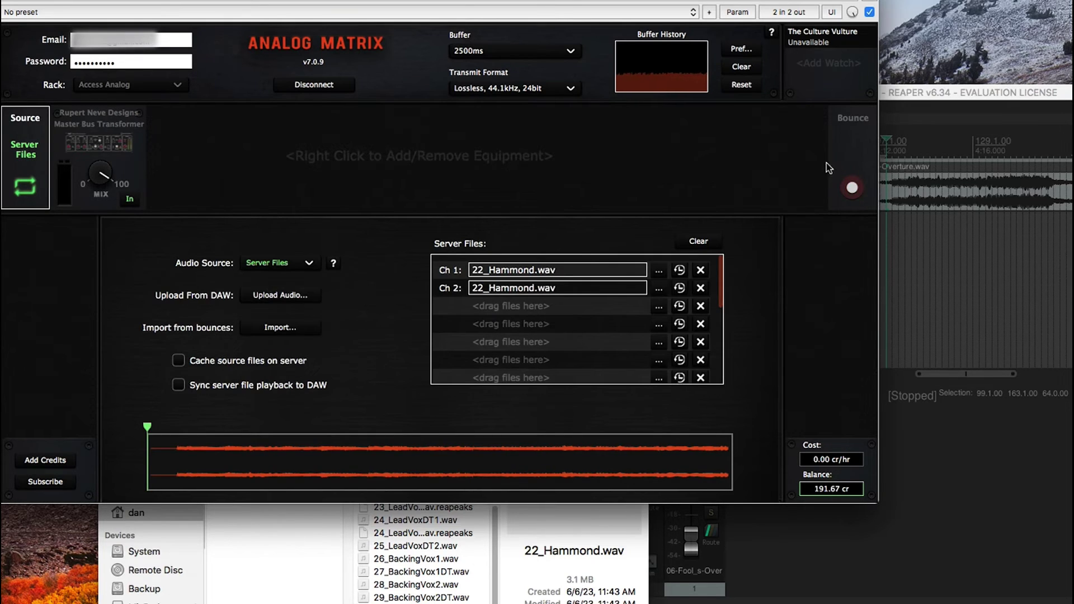
# Step: Review the Bounce Format (Stereo), Sample Rate (44100 Hz) and Extend File Tail dropdowns
pyautogui.click(852, 150)
pyautogui.click(327, 267)
pyautogui.click(327, 268)
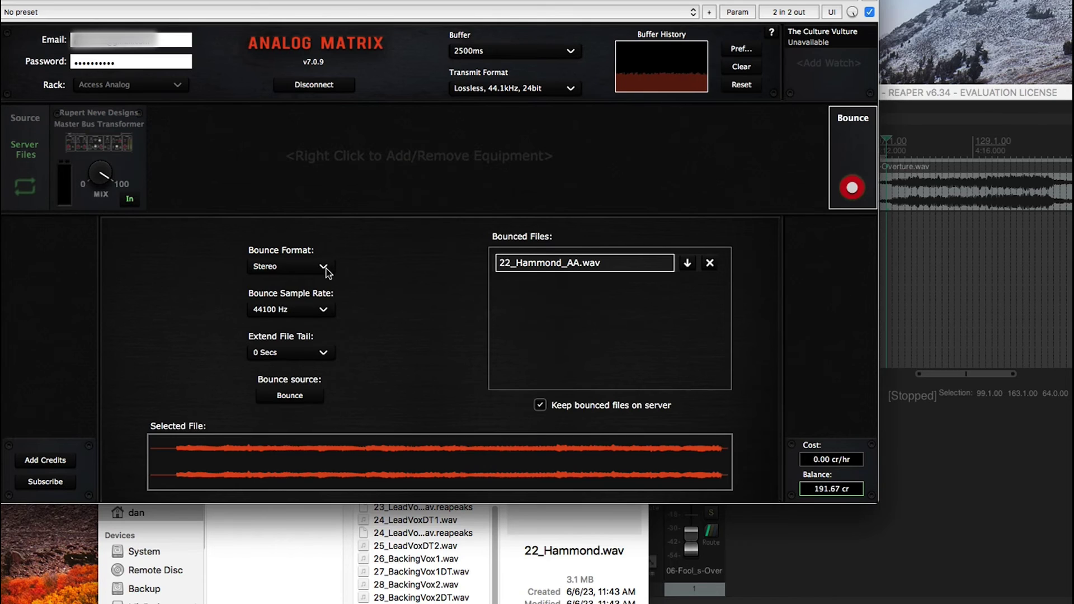
pyautogui.click(327, 311)
pyautogui.click(327, 311)
pyautogui.click(322, 354)
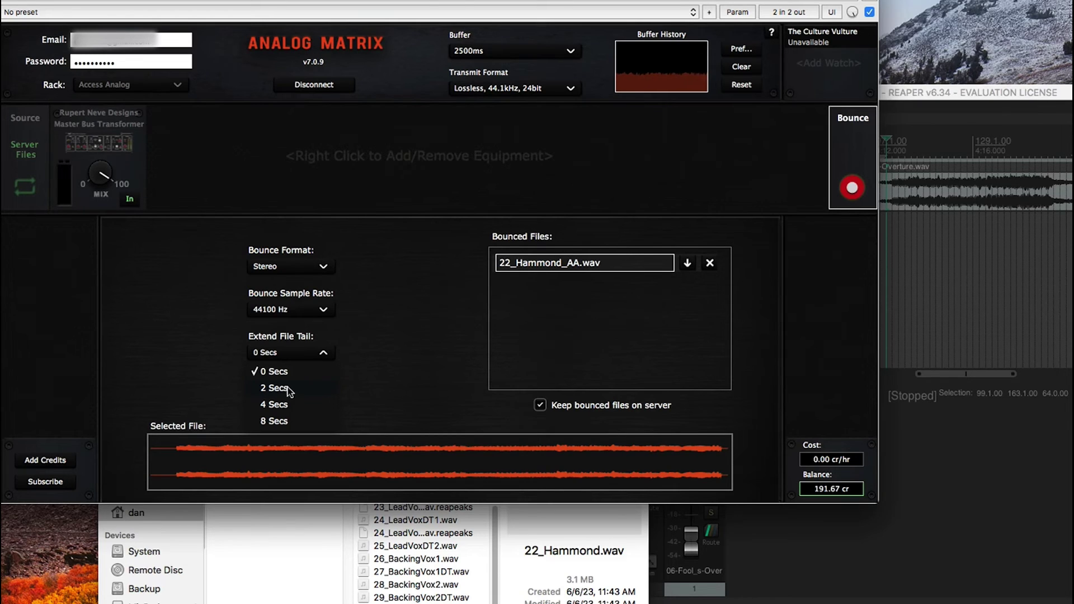
# Step: Set Extend File Tail to 2 Secs in the bounce settings, keeping Stereo at 44100 Hz
pyautogui.click(51, 164)
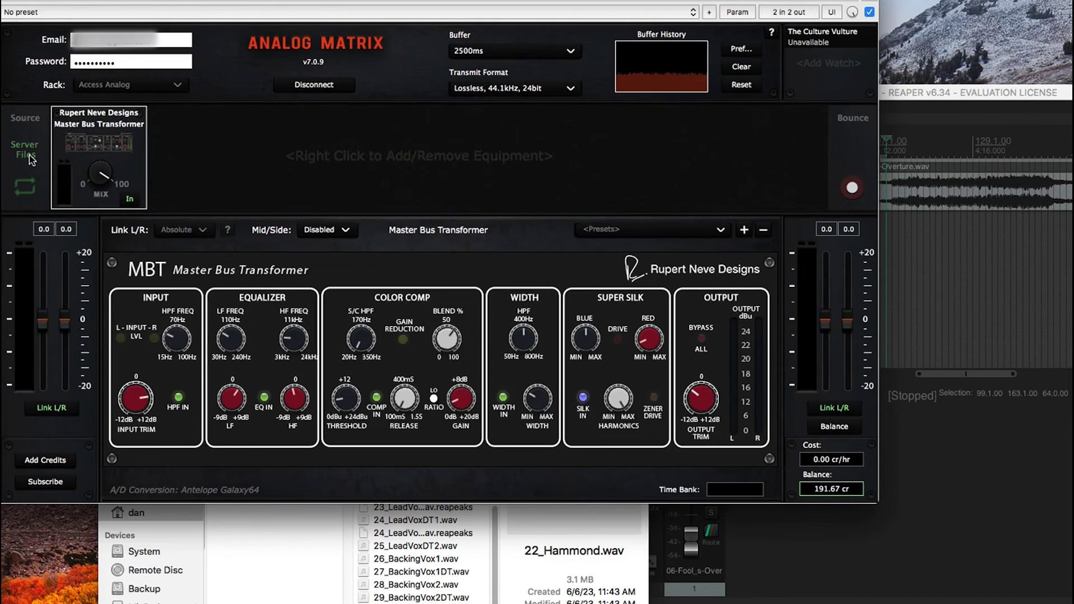
pyautogui.click(31, 159)
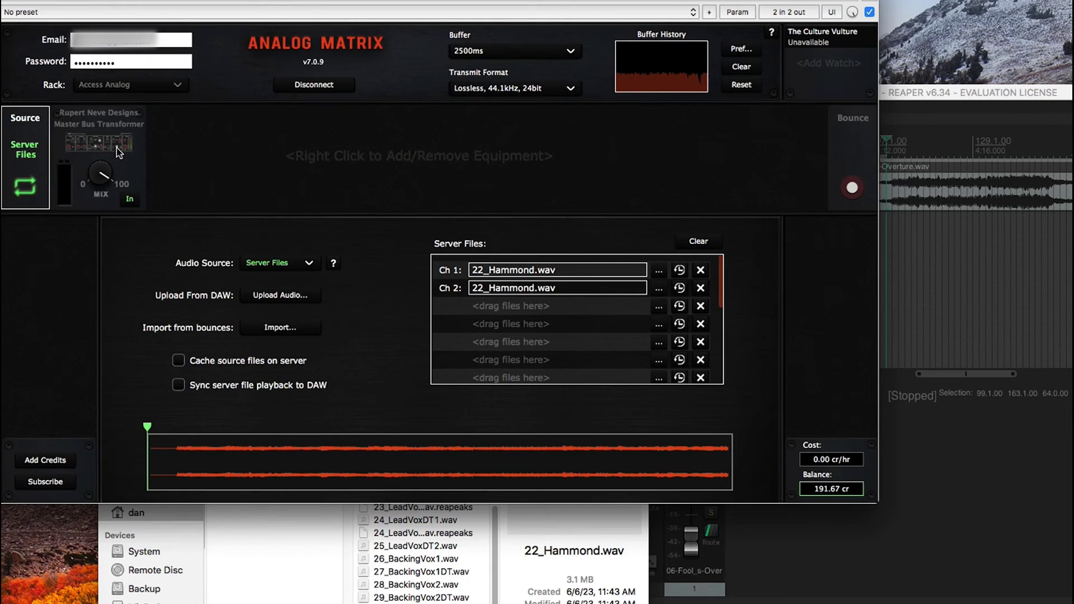
pyautogui.click(851, 137)
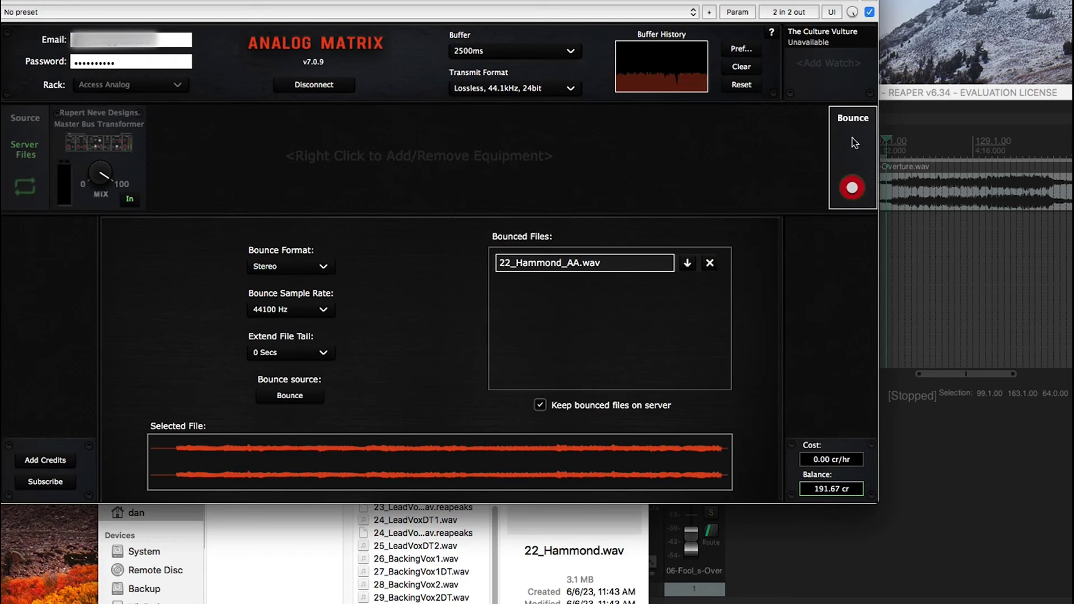
pyautogui.click(323, 353)
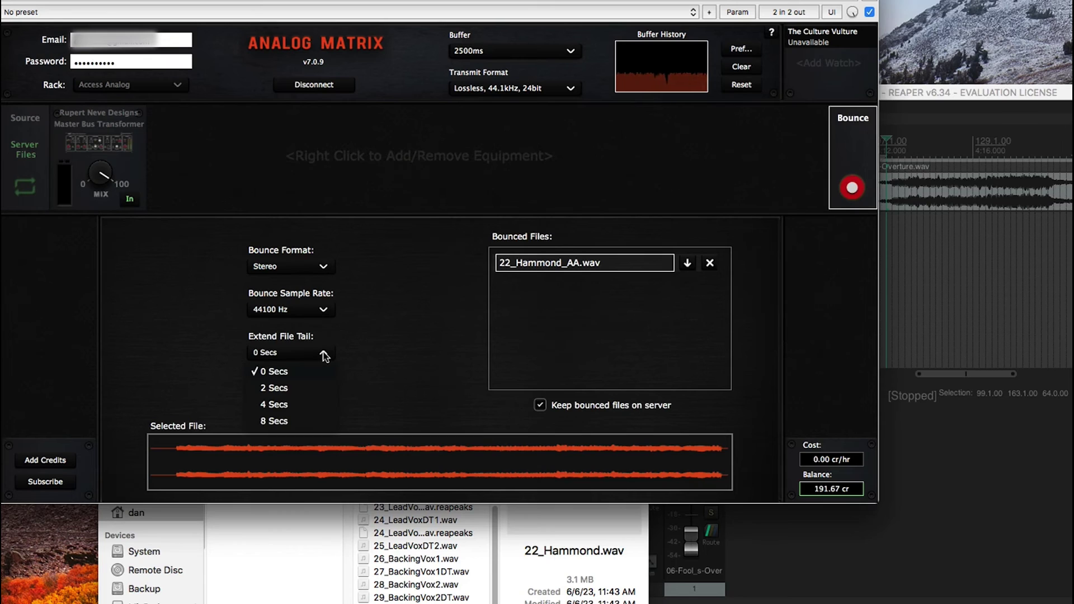
pyautogui.click(298, 389)
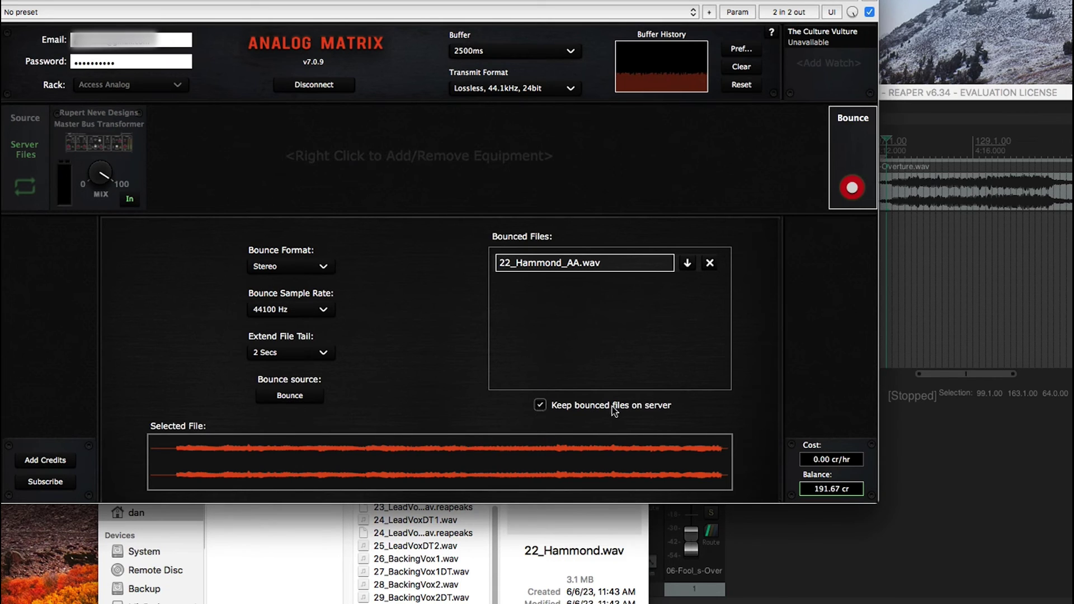
# Step: Enable Keep bounced files on server, then permanently delete 22_Hammond_AA.wav from the bounced files
pyautogui.click(25, 150)
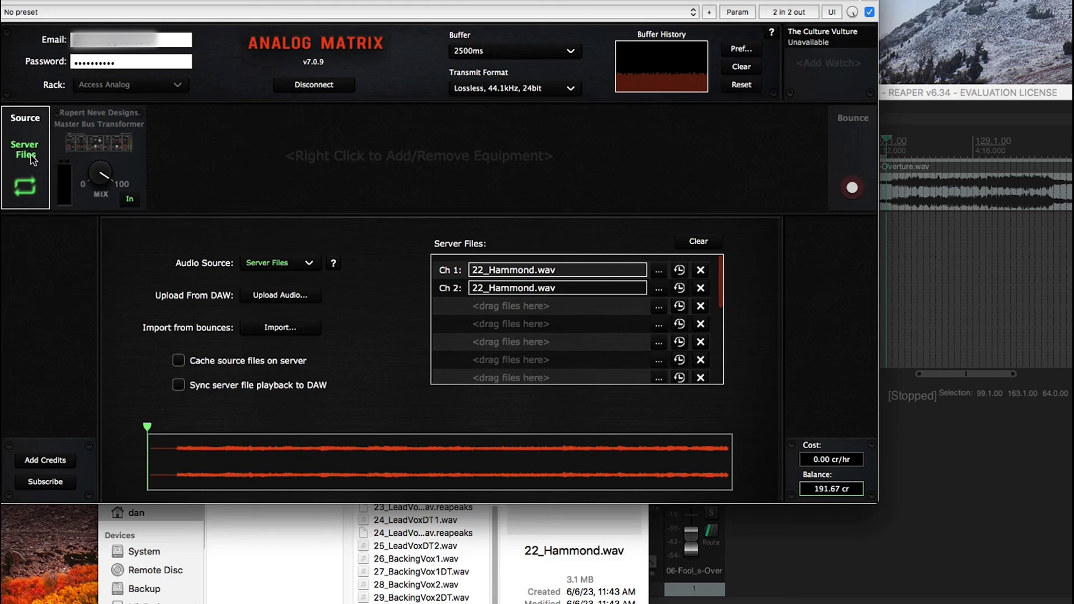
pyautogui.moveTo(180, 367)
pyautogui.click(853, 157)
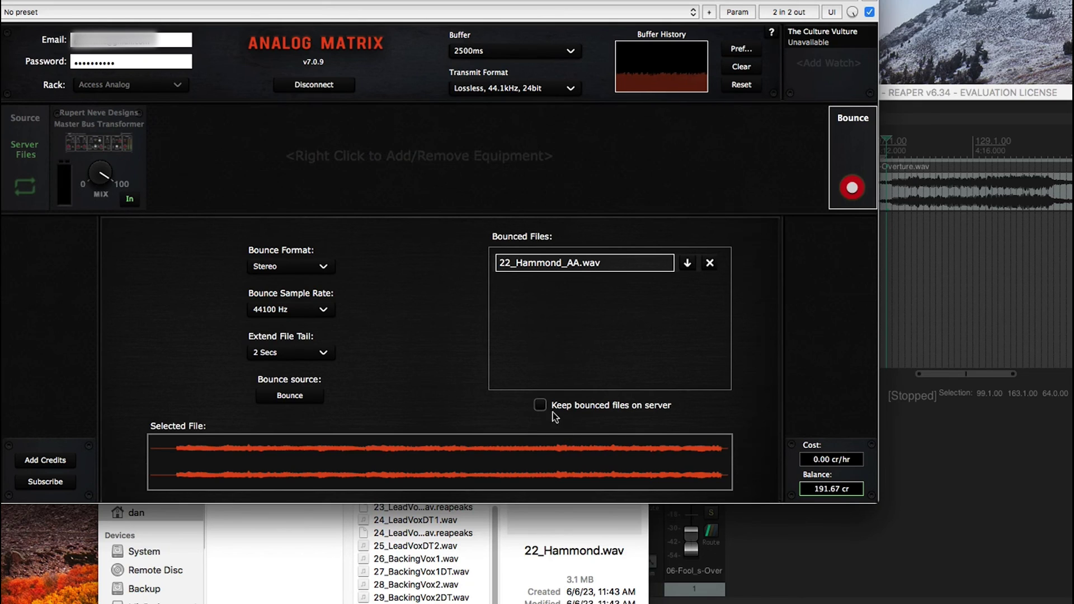
pyautogui.click(541, 405)
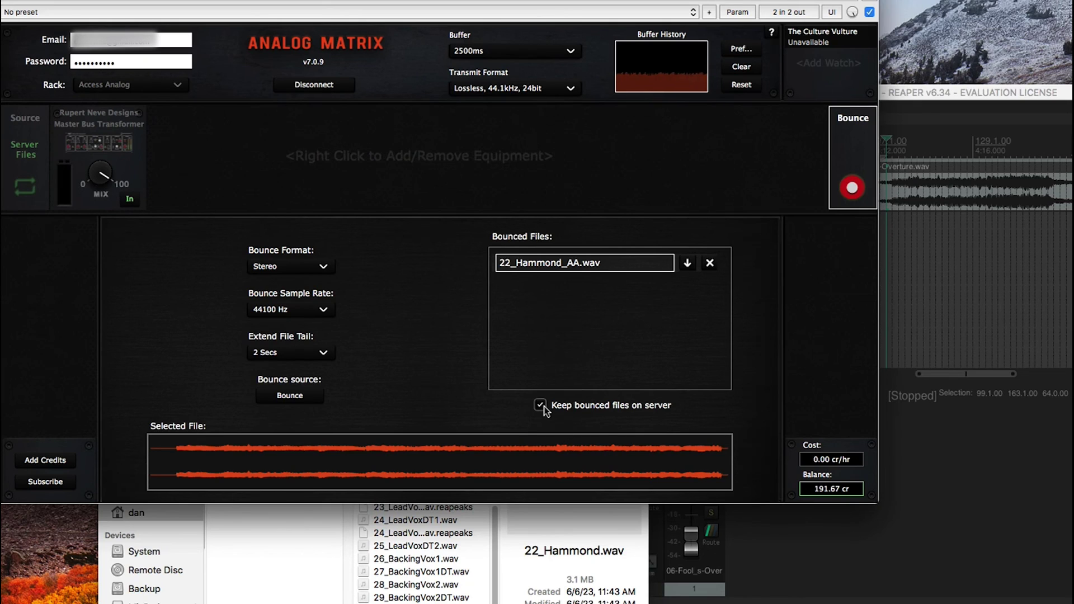
pyautogui.click(711, 263)
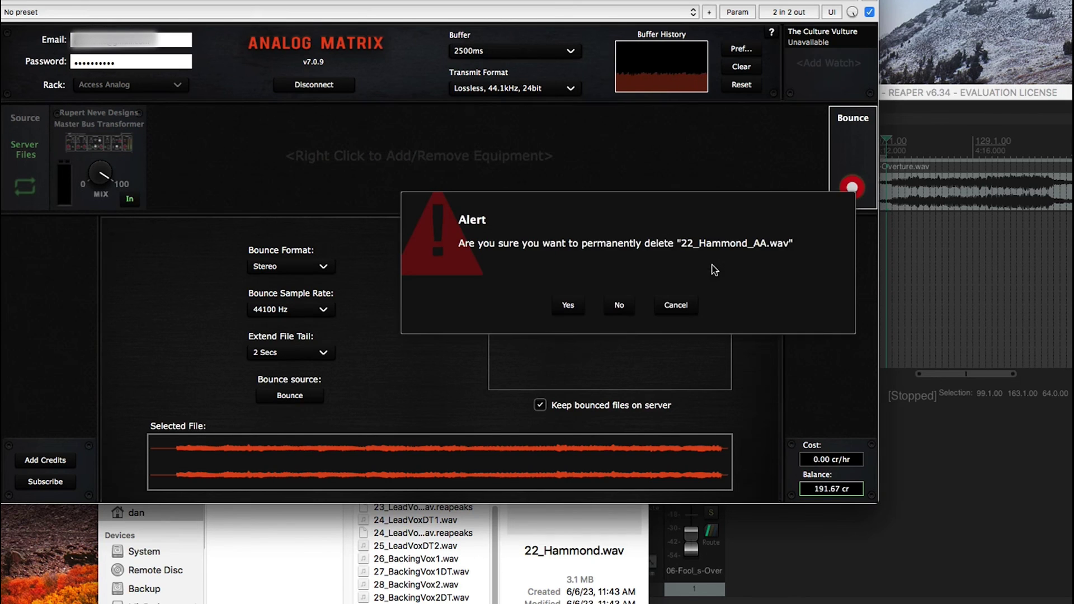
pyautogui.click(577, 310)
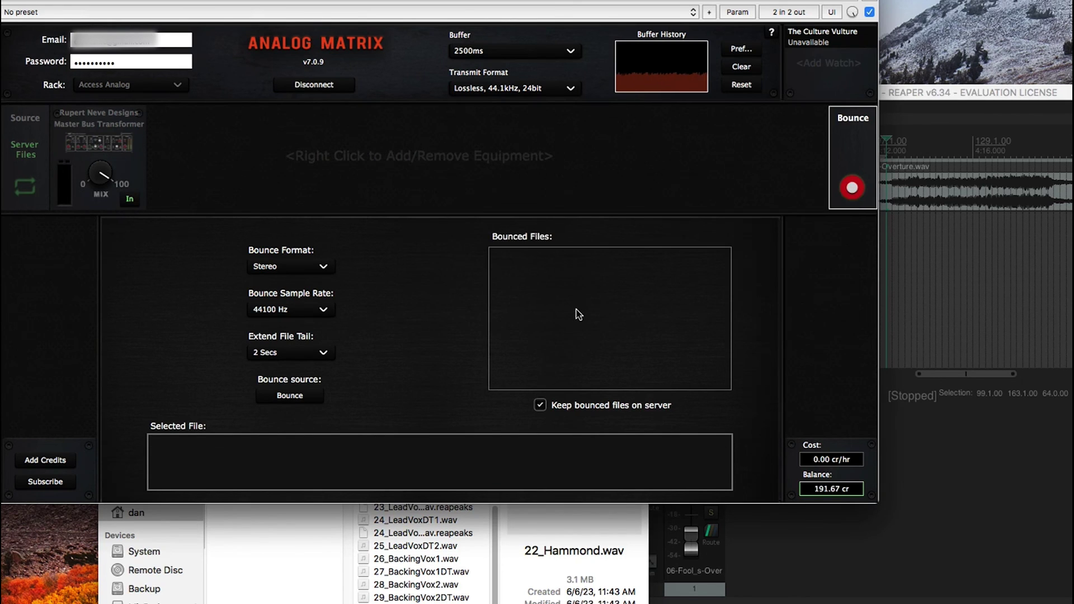
# Step: Switch back to the Server Files source, with 22_Hammond.wav still on channels 1 and 2
pyautogui.click(34, 137)
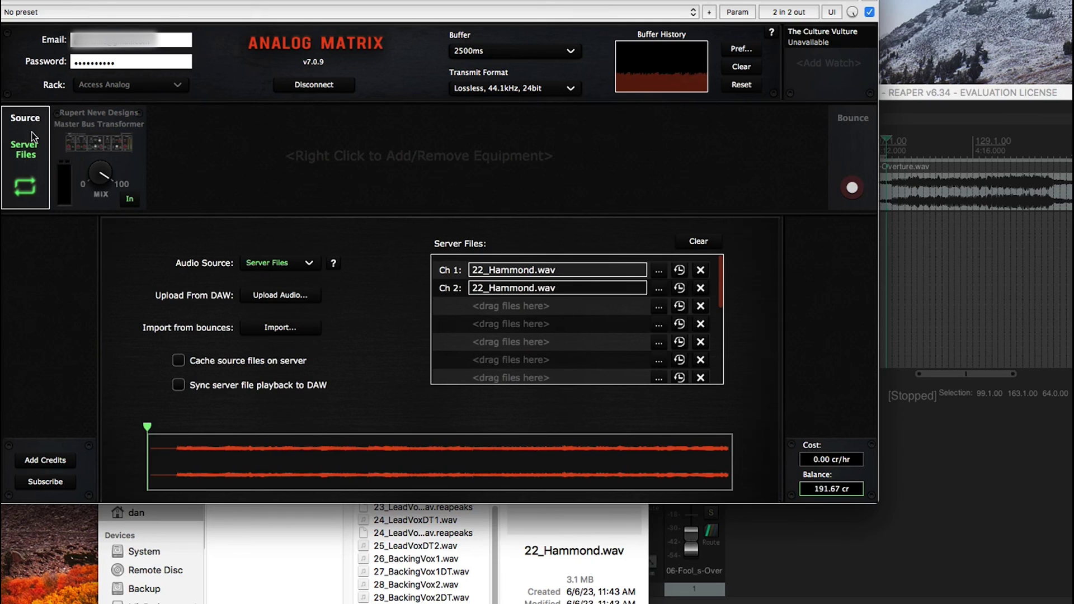